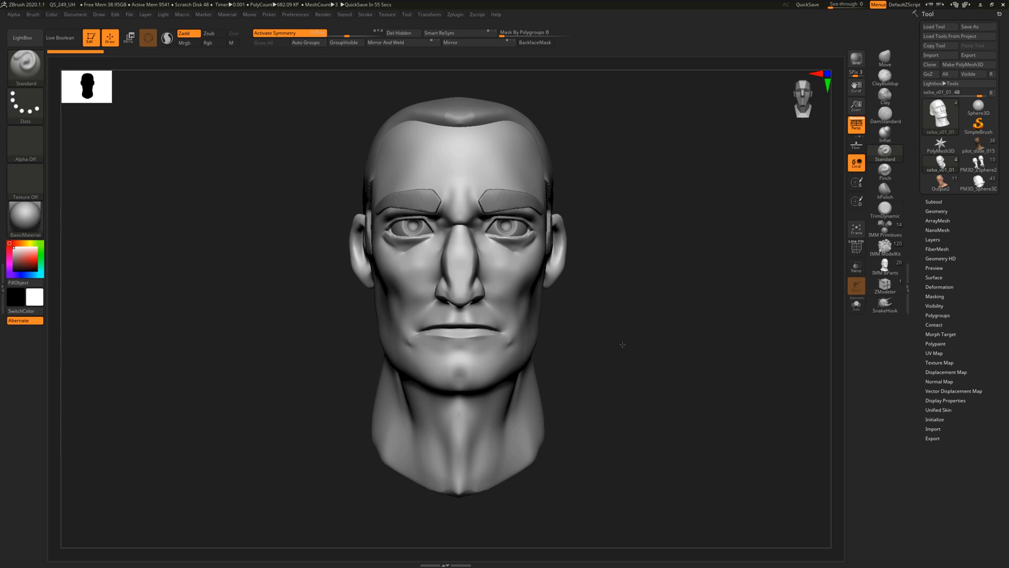
Examine the stylised male head sculpt from the front and both profiles, including the nose, brow and ear
{"action": "mouse_move", "coordinate": [622, 345]}
{"action": "left_mouse_down"}
{"action": "mouse_move", "coordinate": [569, 346]}
{"action": "mouse_move", "coordinate": [579, 334]}
{"action": "left_mouse_up"}
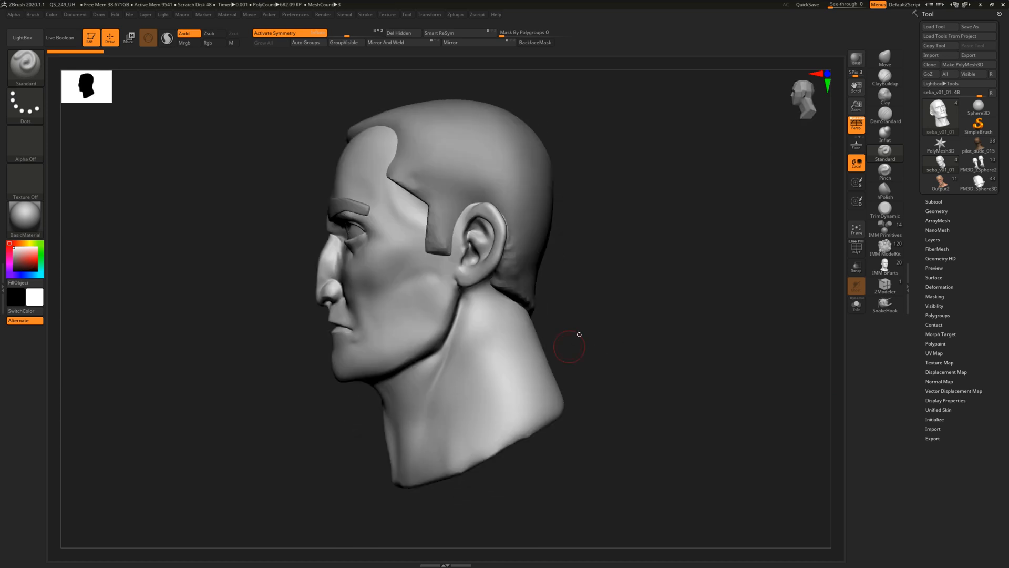
{"action": "mouse_move", "coordinate": [643, 351]}
{"action": "left_mouse_down"}
{"action": "mouse_move", "coordinate": [619, 346]}
{"action": "mouse_move", "coordinate": [669, 315]}
{"action": "mouse_move", "coordinate": [711, 352]}
{"action": "mouse_move", "coordinate": [671, 317]}
{"action": "mouse_move", "coordinate": [714, 371]}
{"action": "mouse_move", "coordinate": [694, 384]}
{"action": "mouse_move", "coordinate": [666, 380]}
{"action": "left_mouse_up"}
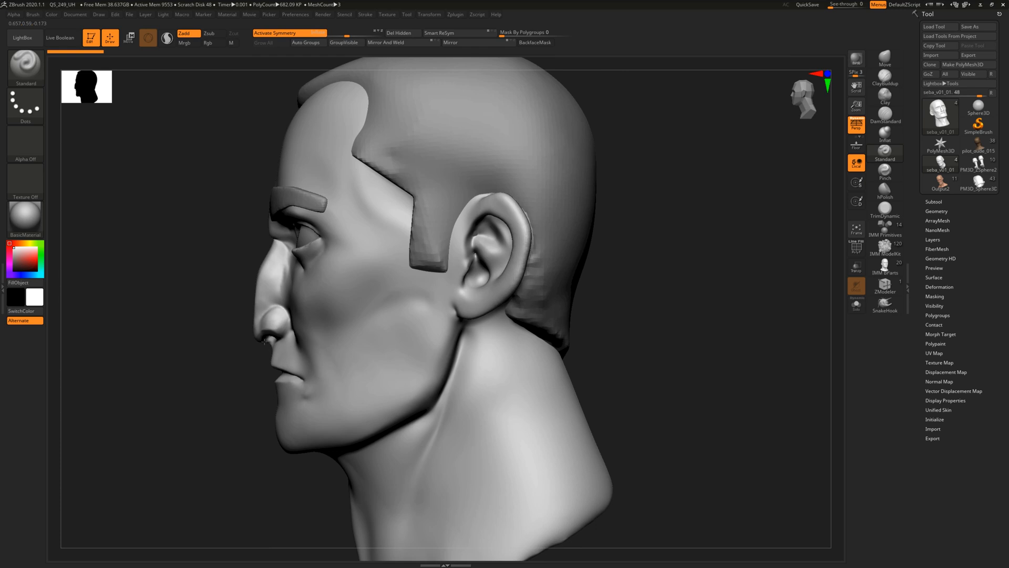
{"action": "left_click_drag", "start_coordinate": [204, 320], "coordinate": [287, 329], "text": "alt"}
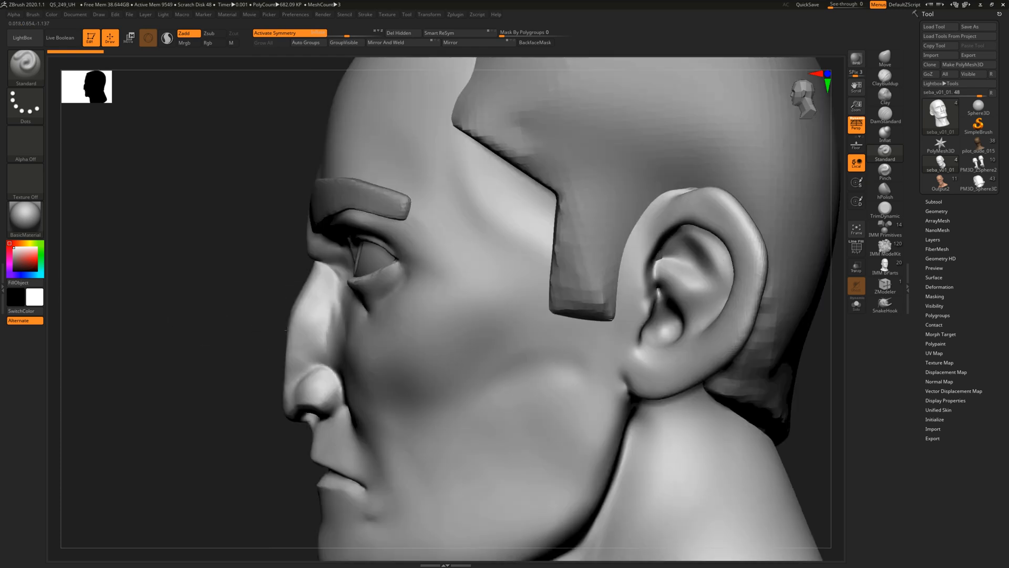
{"action": "mouse_move", "coordinate": [139, 307]}
{"action": "left_mouse_down", "text": "alt"}
{"action": "mouse_move", "coordinate": [205, 316]}
{"action": "mouse_move", "coordinate": [216, 280]}
{"action": "left_mouse_up", "text": "alt"}
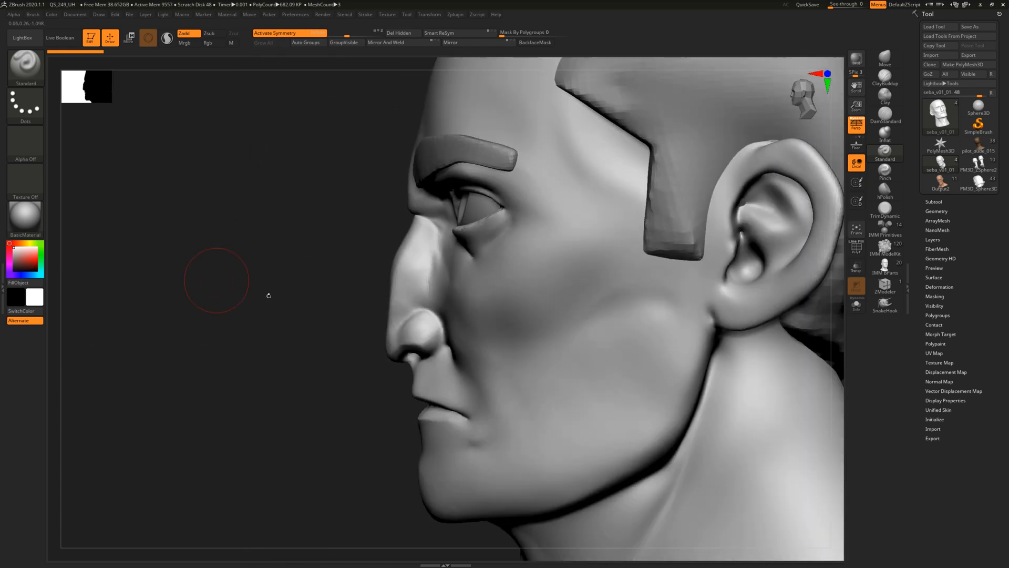
{"action": "mouse_move", "coordinate": [263, 316]}
{"action": "left_mouse_down"}
{"action": "mouse_move", "coordinate": [354, 322]}
{"action": "mouse_move", "coordinate": [320, 318]}
{"action": "mouse_move", "coordinate": [319, 355]}
{"action": "mouse_move", "coordinate": [698, 305]}
{"action": "left_mouse_up"}
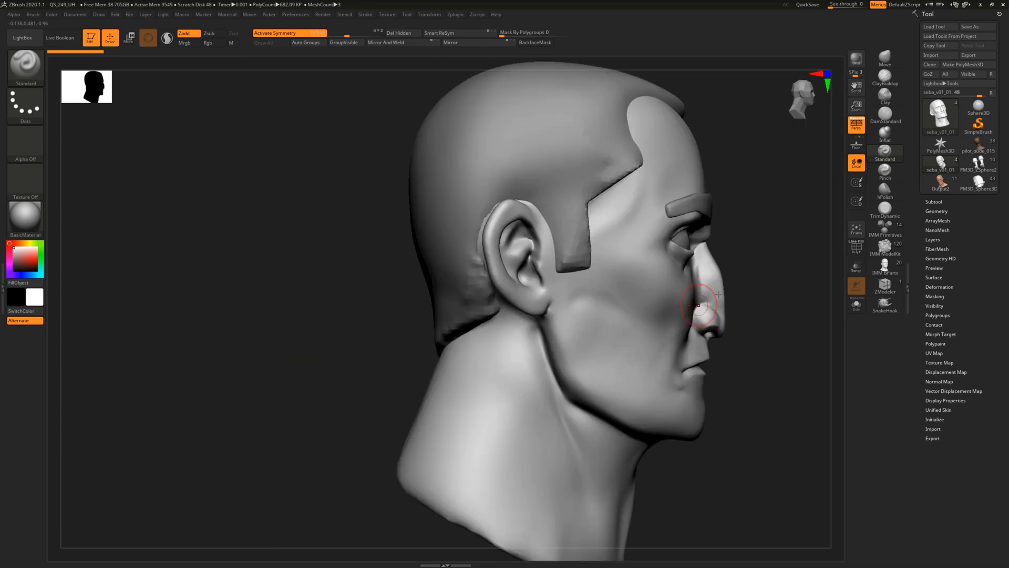
Switch to the PM3D_ZSphere2 tool and inspect the full-body figure from side, front and three-quarter views
{"action": "left_click", "coordinate": [978, 164]}
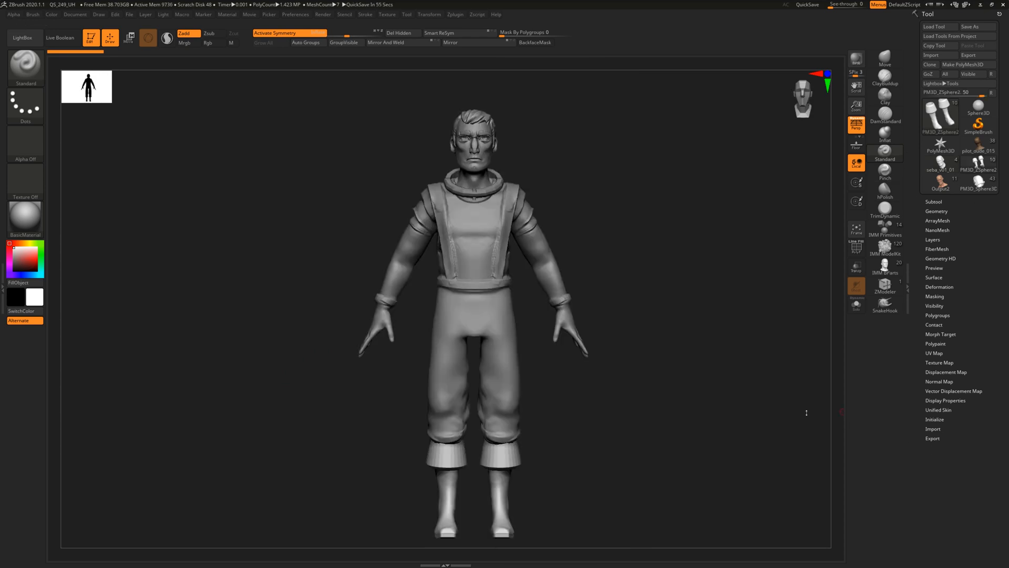
{"action": "left_click_drag", "start_coordinate": [687, 391], "coordinate": [692, 425]}
{"action": "left_click_drag", "start_coordinate": [641, 400], "coordinate": [615, 380]}
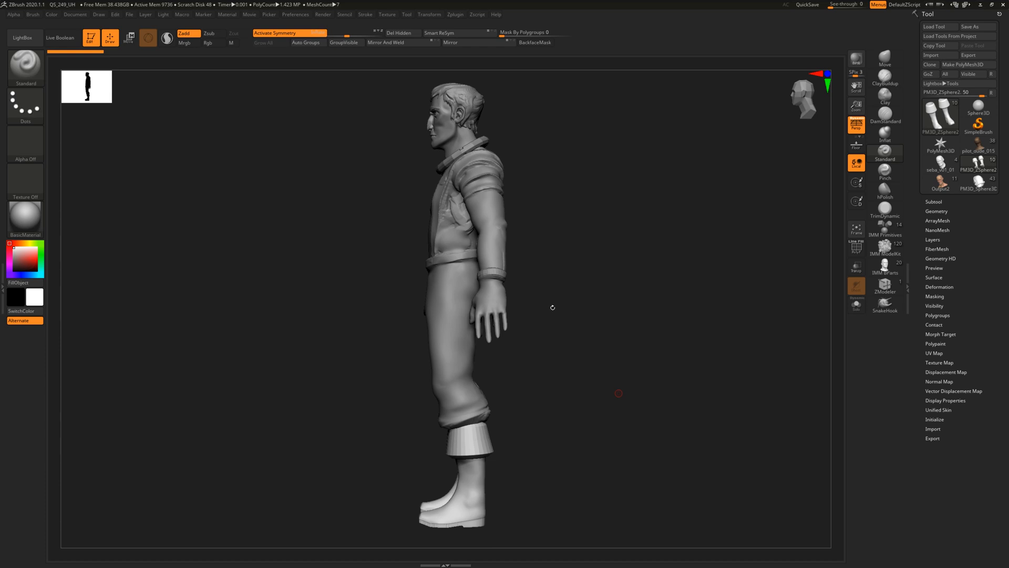
{"action": "left_click_drag", "start_coordinate": [331, 294], "coordinate": [500, 368], "text": "alt"}
{"action": "left_click_drag", "start_coordinate": [584, 410], "coordinate": [662, 424]}
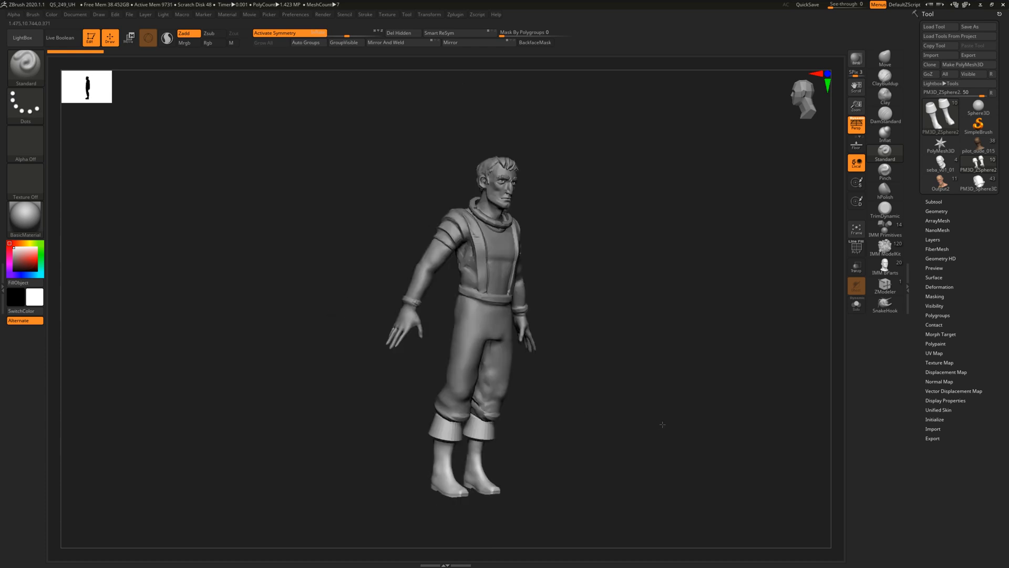
{"action": "left_click_drag", "start_coordinate": [764, 429], "coordinate": [785, 429]}
{"action": "left_click_drag", "start_coordinate": [707, 401], "coordinate": [671, 399]}
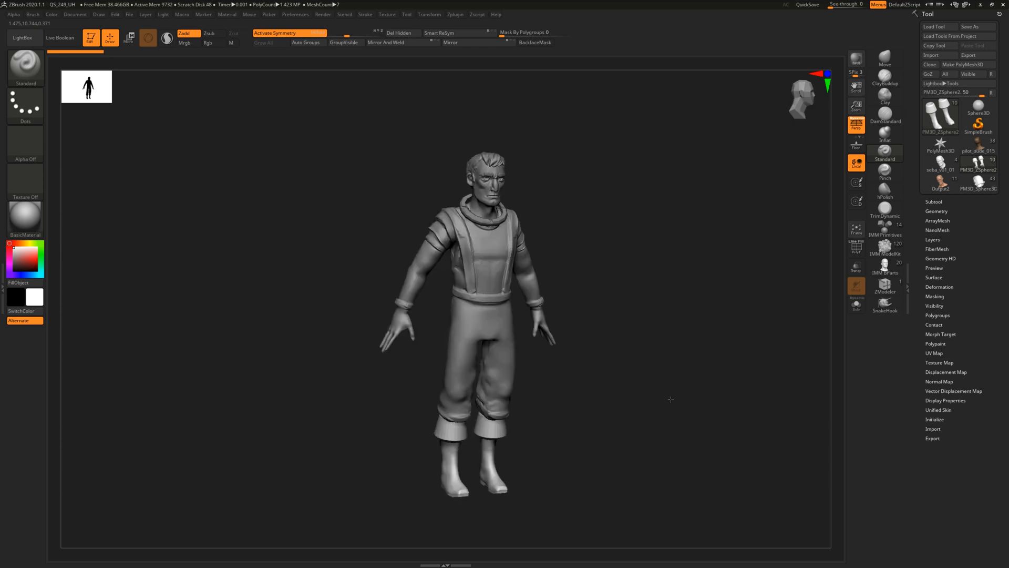
{"action": "left_click_drag", "start_coordinate": [535, 390], "coordinate": [370, 388]}
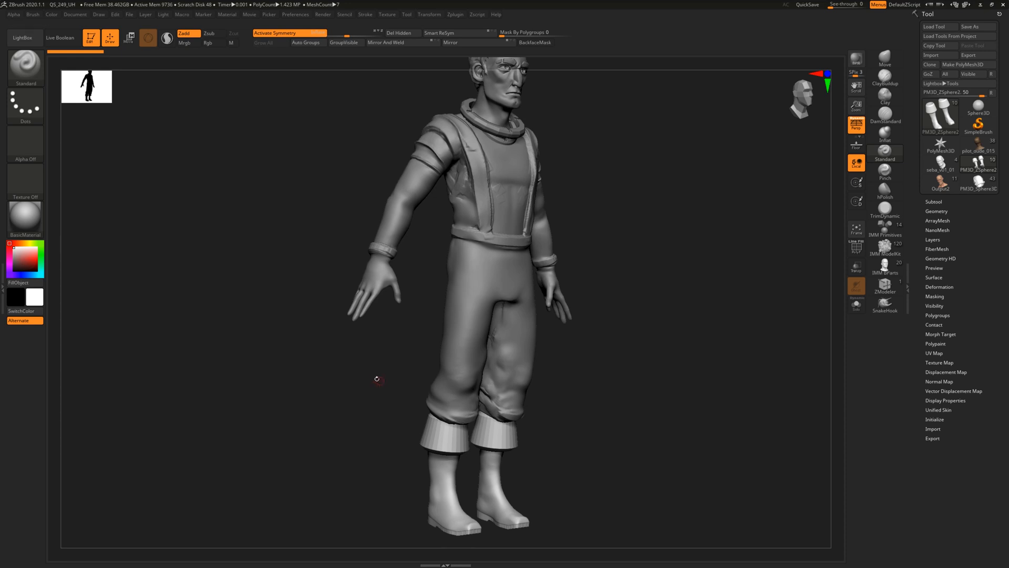
{"action": "mouse_move", "coordinate": [374, 379]}
{"action": "left_mouse_down"}
{"action": "mouse_move", "coordinate": [639, 384]}
{"action": "mouse_move", "coordinate": [612, 343]}
{"action": "left_mouse_up"}
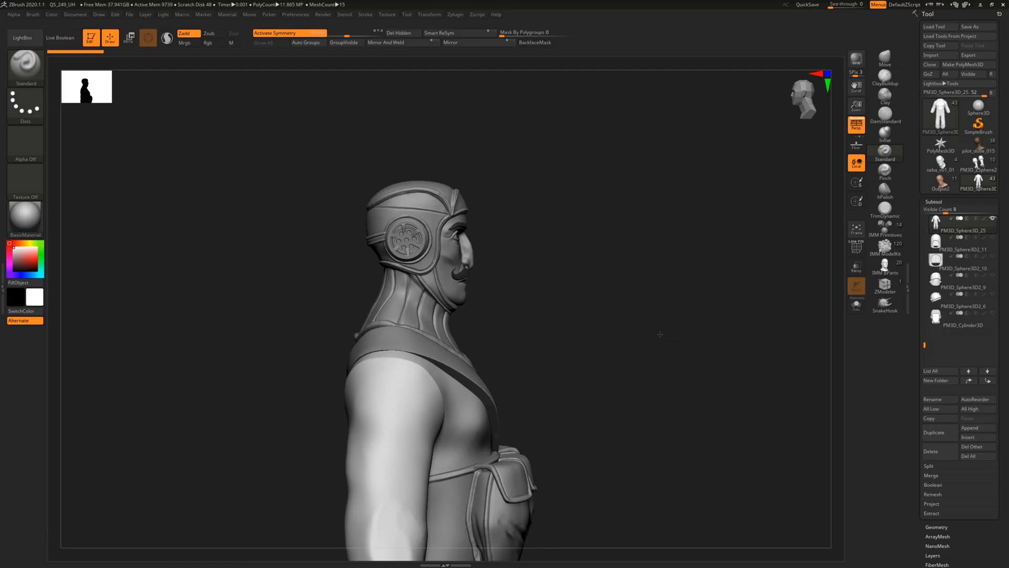
Inspect the mustached pilot's flight cap, face, sash and pouches, and the full-body proportions from the front
{"action": "mouse_move", "coordinate": [683, 339]}
{"action": "left_mouse_down"}
{"action": "mouse_move", "coordinate": [371, 302]}
{"action": "mouse_move", "coordinate": [381, 302]}
{"action": "left_mouse_up"}
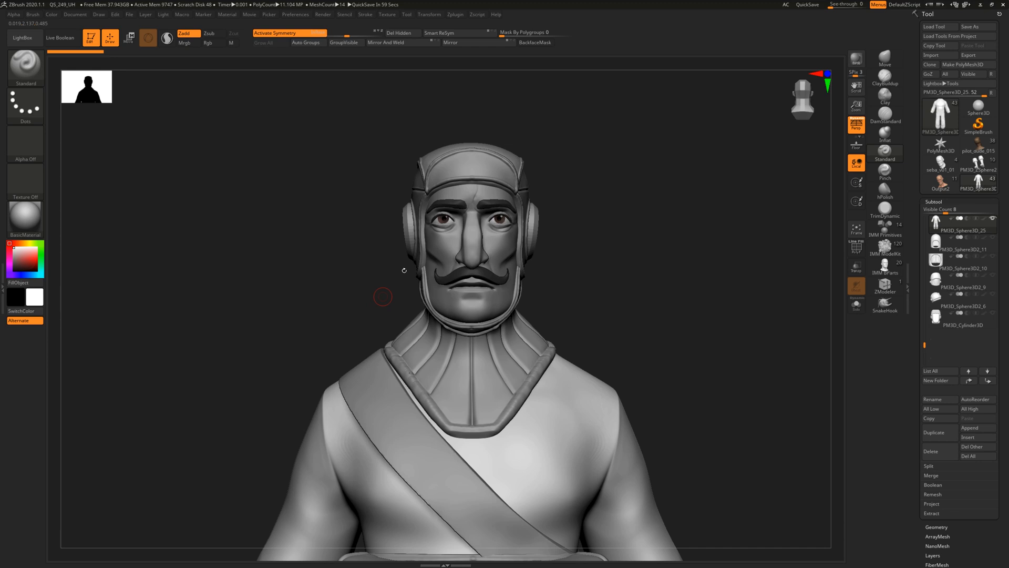
{"action": "mouse_move", "coordinate": [270, 315]}
{"action": "left_mouse_down"}
{"action": "mouse_move", "coordinate": [252, 277]}
{"action": "mouse_move", "coordinate": [240, 282]}
{"action": "mouse_move", "coordinate": [253, 288]}
{"action": "left_mouse_up"}
{"action": "mouse_move", "coordinate": [256, 368]}
{"action": "left_mouse_down", "text": "alt"}
{"action": "mouse_move", "coordinate": [217, 296]}
{"action": "mouse_move", "coordinate": [585, 428]}
{"action": "mouse_move", "coordinate": [551, 274]}
{"action": "left_mouse_up", "text": "alt"}
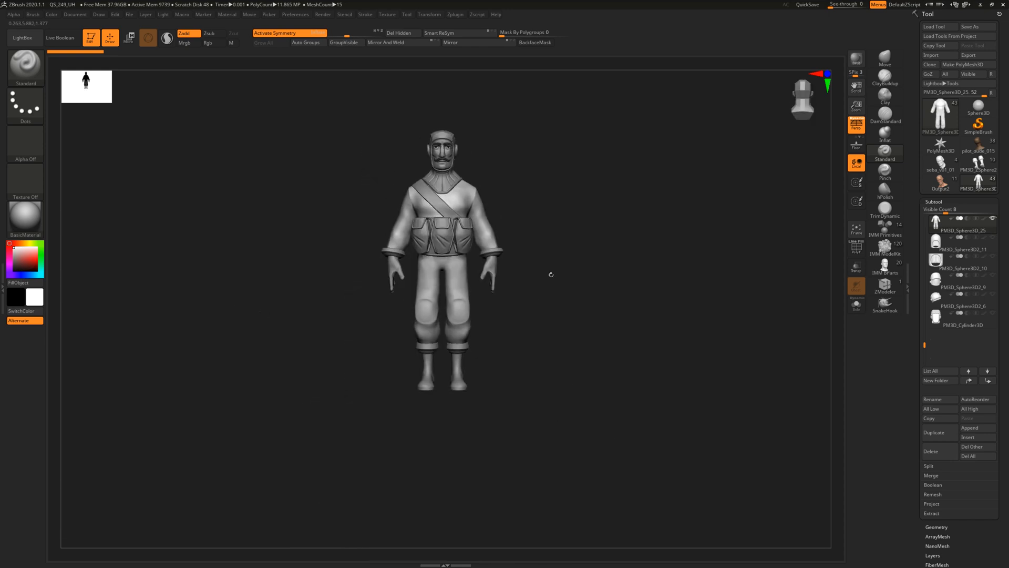
{"action": "mouse_move", "coordinate": [551, 275]}
{"action": "left_mouse_down", "text": "alt"}
{"action": "mouse_move", "coordinate": [590, 279]}
{"action": "mouse_move", "coordinate": [634, 427]}
{"action": "left_mouse_up", "text": "alt"}
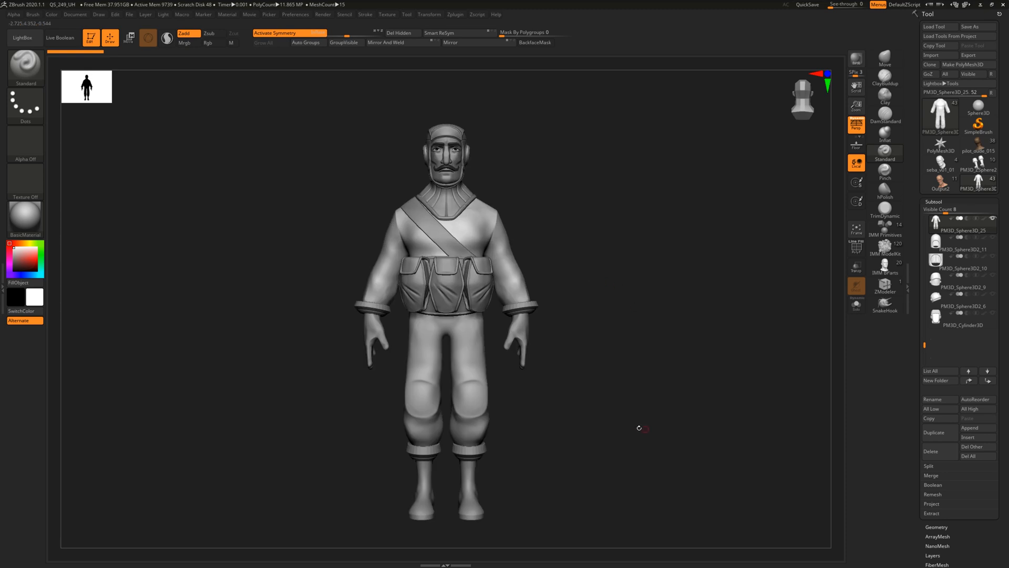
{"action": "left_click_drag", "start_coordinate": [570, 408], "coordinate": [592, 412], "text": "shift"}
{"action": "left_click_drag", "start_coordinate": [587, 335], "coordinate": [640, 358]}
{"action": "left_click_drag", "start_coordinate": [647, 272], "coordinate": [609, 282]}
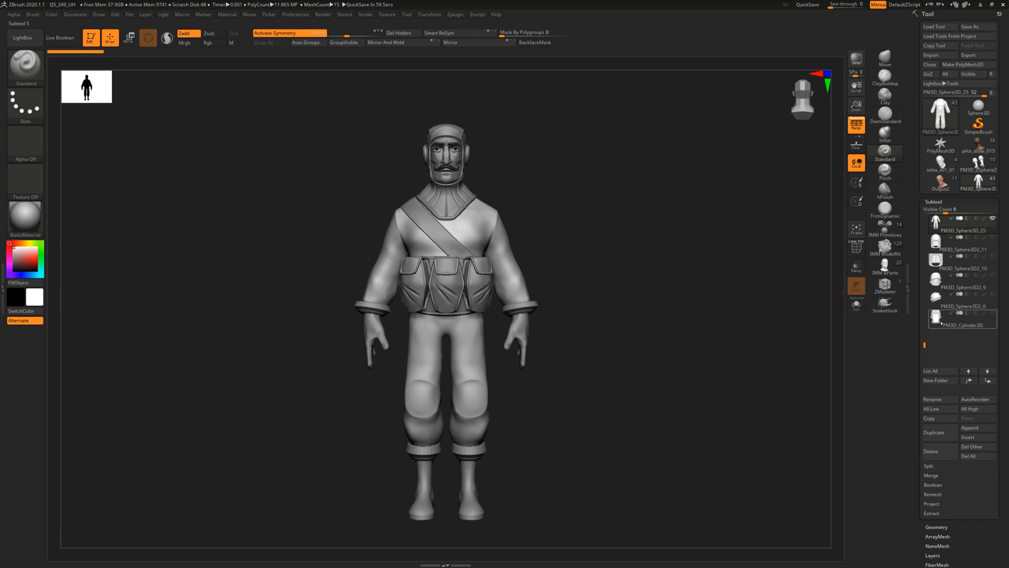
Show the alternate helmets PM3D_Cylinder3D and PM3D_Sphere3D2_6 on the pilot and examine each in turn
{"action": "left_click", "coordinate": [937, 319]}
{"action": "mouse_move", "coordinate": [647, 277]}
{"action": "left_mouse_down"}
{"action": "mouse_move", "coordinate": [645, 256]}
{"action": "mouse_move", "coordinate": [633, 292]}
{"action": "mouse_move", "coordinate": [647, 276]}
{"action": "mouse_move", "coordinate": [811, 306]}
{"action": "left_mouse_up"}
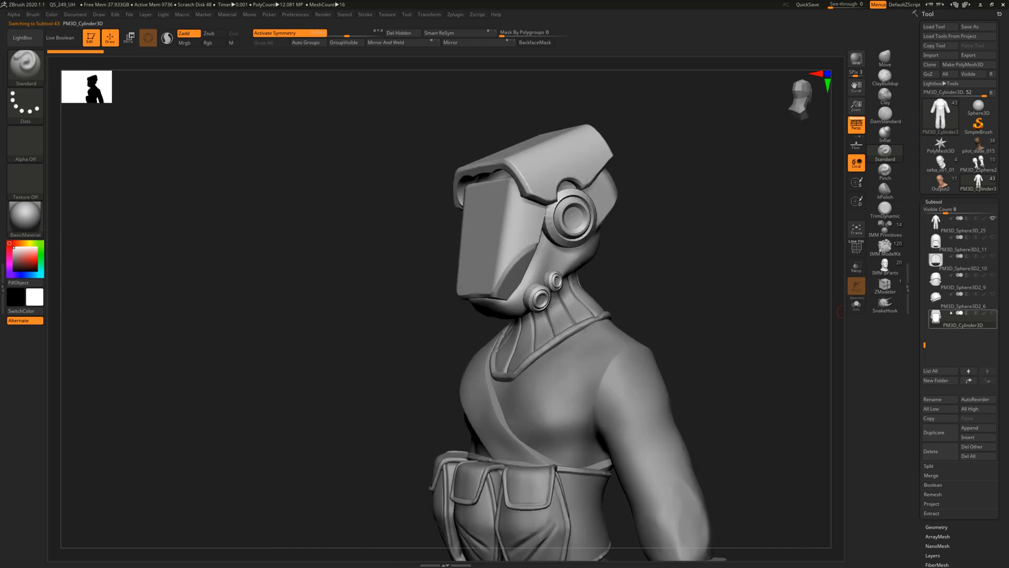
{"action": "left_click", "coordinate": [936, 299]}
{"action": "mouse_move", "coordinate": [709, 283]}
{"action": "left_mouse_down"}
{"action": "mouse_move", "coordinate": [500, 309]}
{"action": "mouse_move", "coordinate": [657, 270]}
{"action": "mouse_move", "coordinate": [676, 326]}
{"action": "mouse_move", "coordinate": [611, 308]}
{"action": "mouse_move", "coordinate": [740, 298]}
{"action": "left_mouse_up"}
{"action": "mouse_move", "coordinate": [640, 292]}
{"action": "left_mouse_down"}
{"action": "mouse_move", "coordinate": [584, 294]}
{"action": "mouse_move", "coordinate": [716, 299]}
{"action": "mouse_move", "coordinate": [680, 302]}
{"action": "mouse_move", "coordinate": [707, 301]}
{"action": "left_mouse_up"}
Show the PM3D_Sphere3D2_9 helmet on the pilot and examine its raised visor and shape from several angles
{"action": "left_click", "coordinate": [936, 286]}
{"action": "left_click_drag", "start_coordinate": [810, 316], "coordinate": [707, 318]}
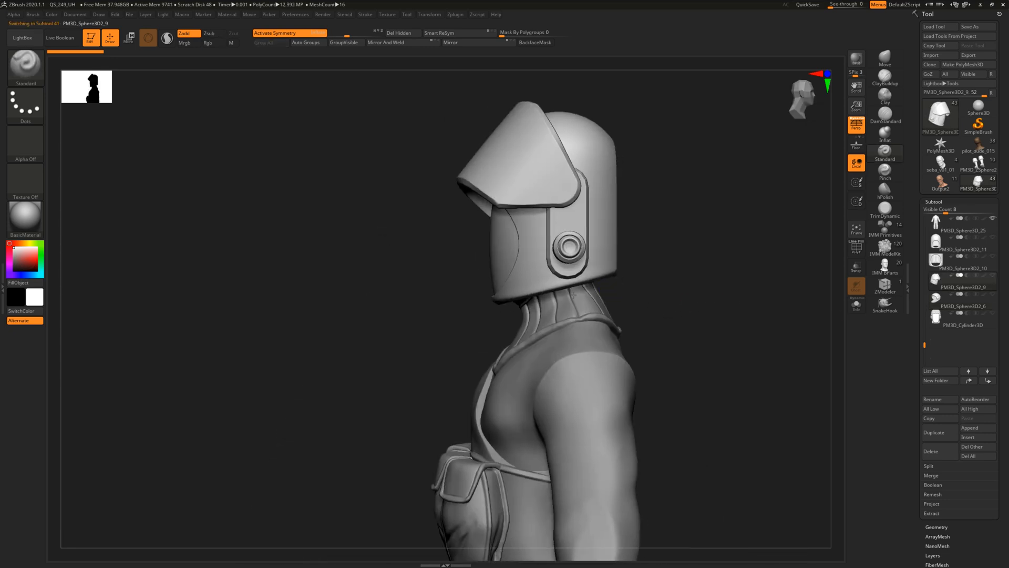
{"action": "left_click_drag", "start_coordinate": [597, 298], "coordinate": [544, 284], "text": "alt"}
{"action": "mouse_move", "coordinate": [631, 277]}
{"action": "left_mouse_down"}
{"action": "mouse_move", "coordinate": [743, 288]}
{"action": "mouse_move", "coordinate": [674, 285]}
{"action": "left_mouse_up"}
{"action": "left_click_drag", "start_coordinate": [636, 349], "coordinate": [621, 344]}
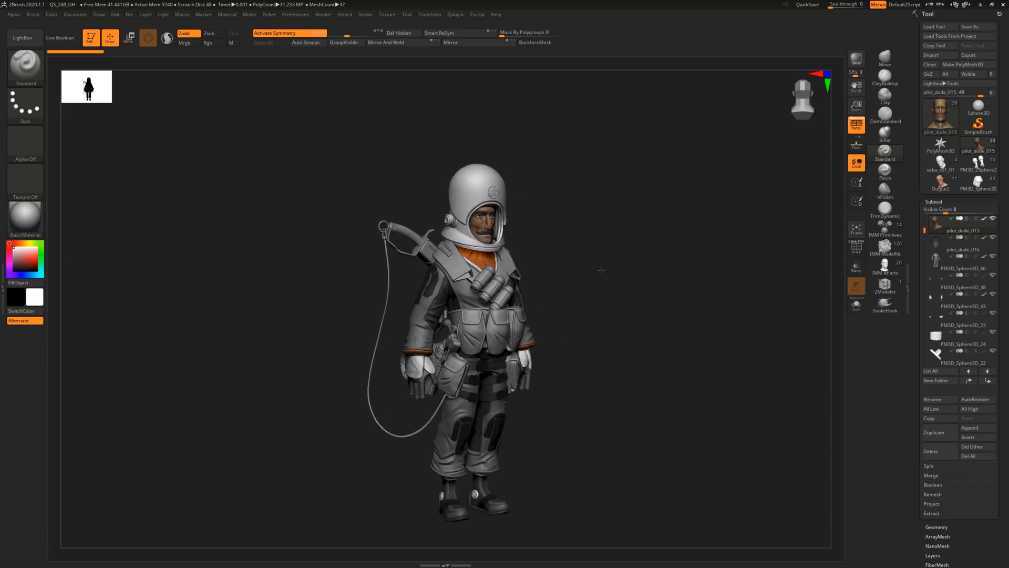
Review the detailed pilot_dude_015 character wearing the round space helmet from front and three-quarter views
{"action": "left_click_drag", "start_coordinate": [600, 270], "coordinate": [733, 349]}
{"action": "left_click_drag", "start_coordinate": [697, 339], "coordinate": [503, 232]}
{"action": "mouse_move", "coordinate": [598, 266]}
{"action": "left_mouse_down", "text": "shift"}
{"action": "mouse_move", "coordinate": [632, 255]}
{"action": "mouse_move", "coordinate": [619, 262]}
{"action": "mouse_move", "coordinate": [692, 305]}
{"action": "mouse_move", "coordinate": [721, 364]}
{"action": "left_mouse_up", "text": "shift"}
{"action": "key", "text": "f"}
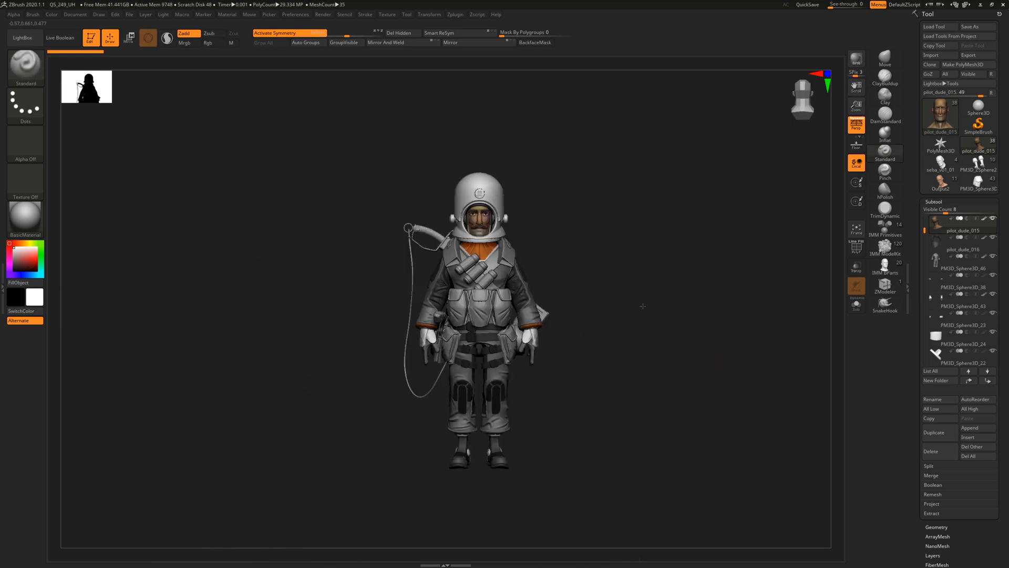
{"action": "left_click_drag", "start_coordinate": [564, 251], "coordinate": [605, 351]}
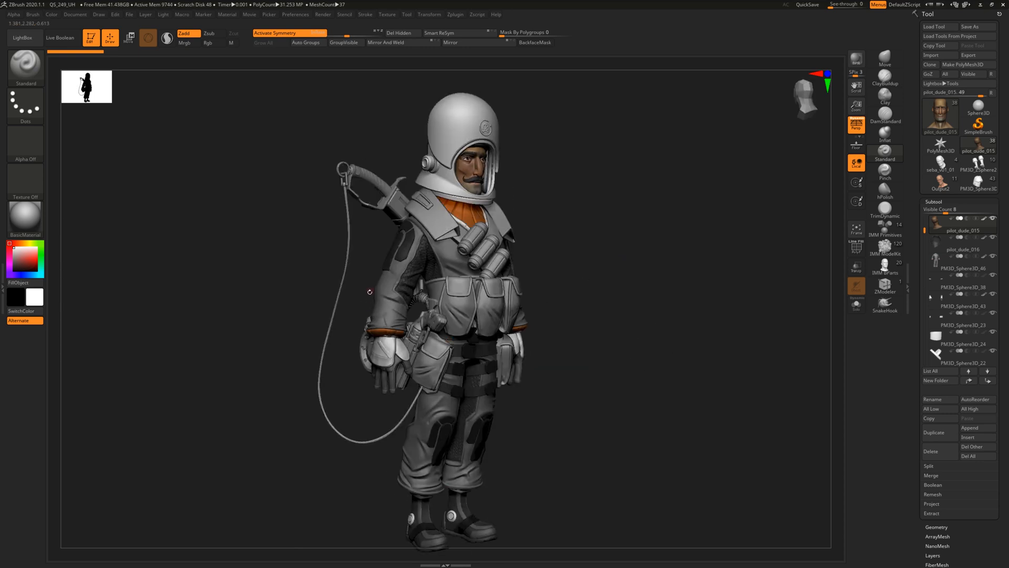
{"action": "left_click_drag", "start_coordinate": [383, 279], "coordinate": [400, 252]}
Hide the space helmet on the pilot character and frame the full figure from the front
{"action": "left_click", "coordinate": [478, 122], "text": "alt"}
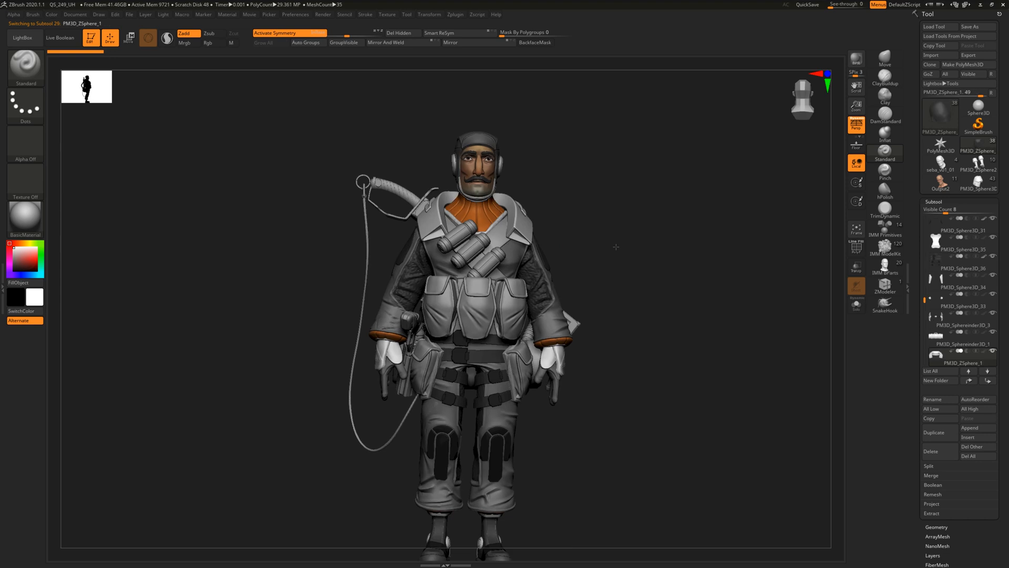
{"action": "left_click_drag", "start_coordinate": [680, 286], "coordinate": [550, 287]}
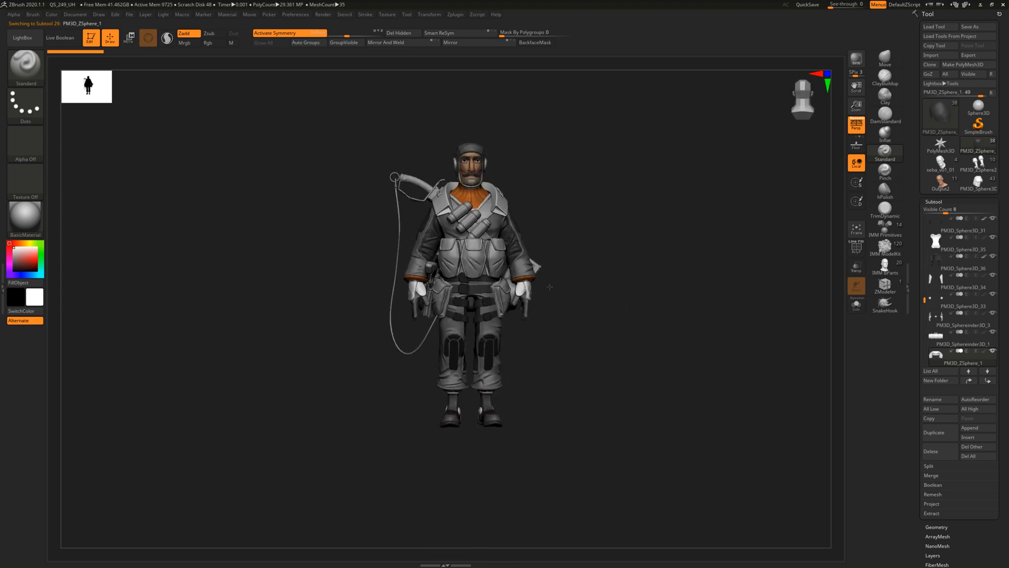
{"action": "left_click_drag", "start_coordinate": [579, 189], "coordinate": [554, 163]}
{"action": "left_click_drag", "start_coordinate": [579, 199], "coordinate": [567, 351], "text": "alt"}
{"action": "left_click_drag", "start_coordinate": [663, 330], "coordinate": [731, 338]}
{"action": "mouse_move", "coordinate": [666, 314]}
{"action": "left_mouse_down", "text": "shift"}
{"action": "mouse_move", "coordinate": [653, 311]}
{"action": "mouse_move", "coordinate": [695, 326]}
{"action": "left_mouse_up", "text": "shift"}
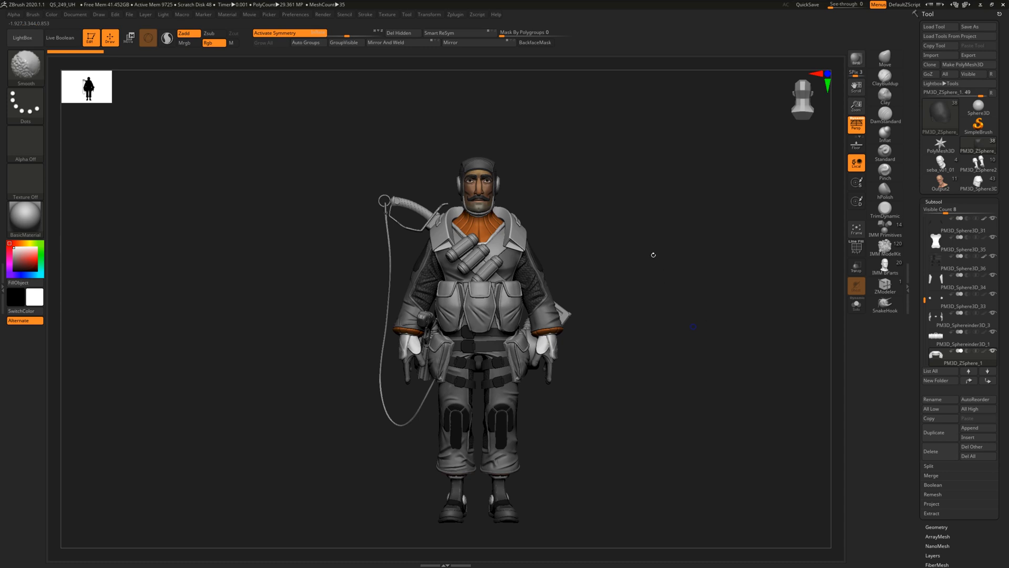
Examine the helmetless pilot's silhouette and gear from the side and front, ending on the upper body
{"action": "left_click_drag", "start_coordinate": [680, 257], "coordinate": [716, 257]}
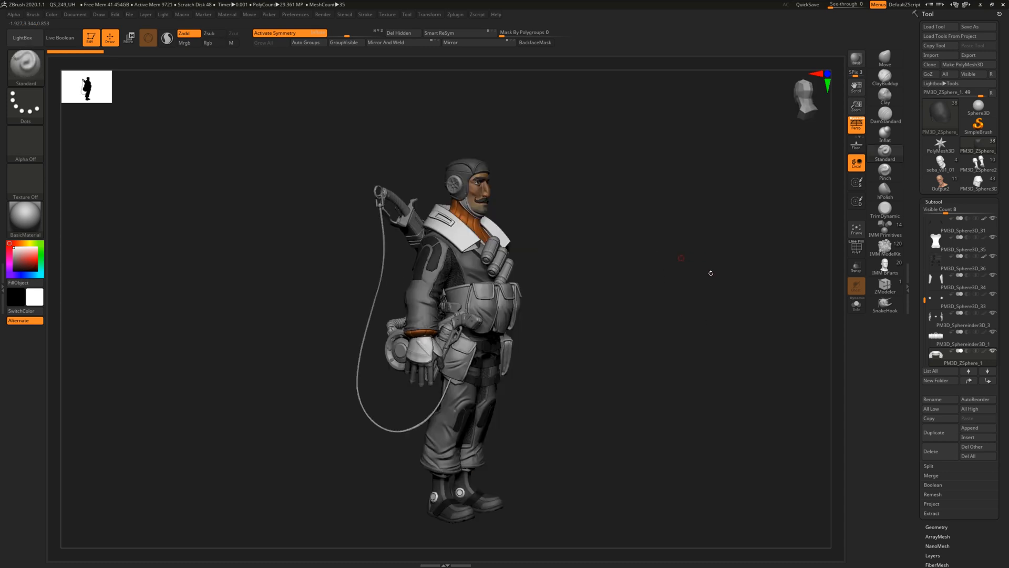
{"action": "left_click_drag", "start_coordinate": [629, 276], "coordinate": [598, 277]}
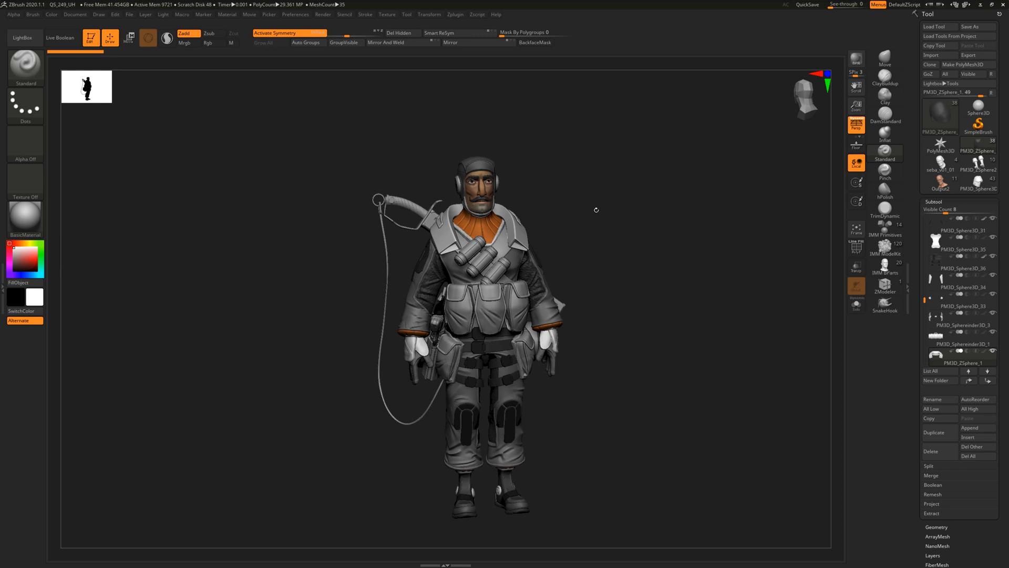
{"action": "left_click_drag", "start_coordinate": [596, 209], "coordinate": [597, 212]}
{"action": "left_click_drag", "start_coordinate": [628, 244], "coordinate": [629, 244]}
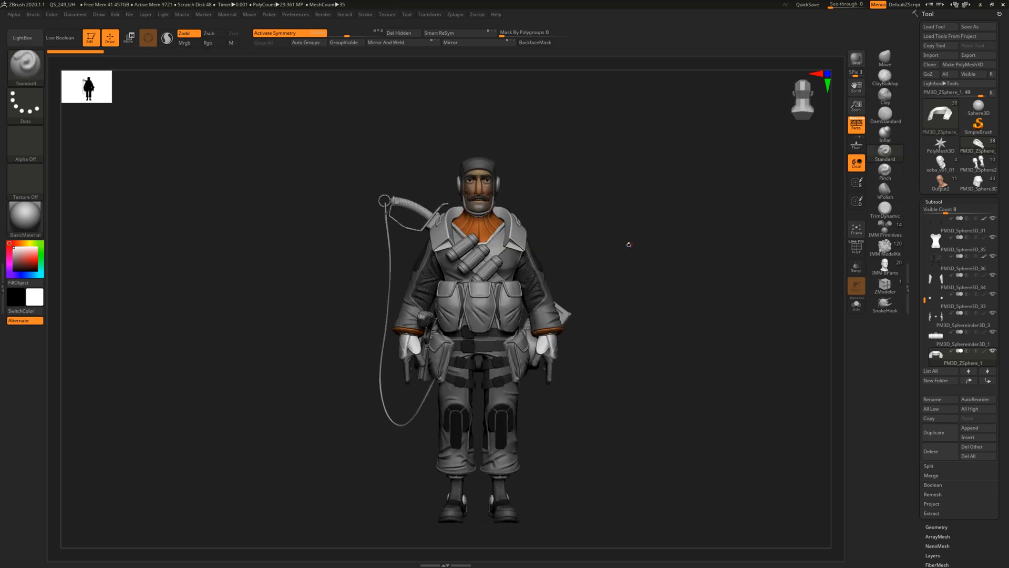
{"action": "mouse_move", "coordinate": [590, 213]}
{"action": "left_mouse_down"}
{"action": "mouse_move", "coordinate": [603, 214]}
{"action": "mouse_move", "coordinate": [573, 177]}
{"action": "mouse_move", "coordinate": [604, 231]}
{"action": "left_mouse_up"}
{"action": "left_click_drag", "start_coordinate": [604, 231], "coordinate": [678, 277], "text": "shift"}
{"action": "left_click_drag", "start_coordinate": [721, 329], "coordinate": [618, 318], "text": "alt"}
{"action": "left_click_drag", "start_coordinate": [683, 325], "coordinate": [644, 322]}
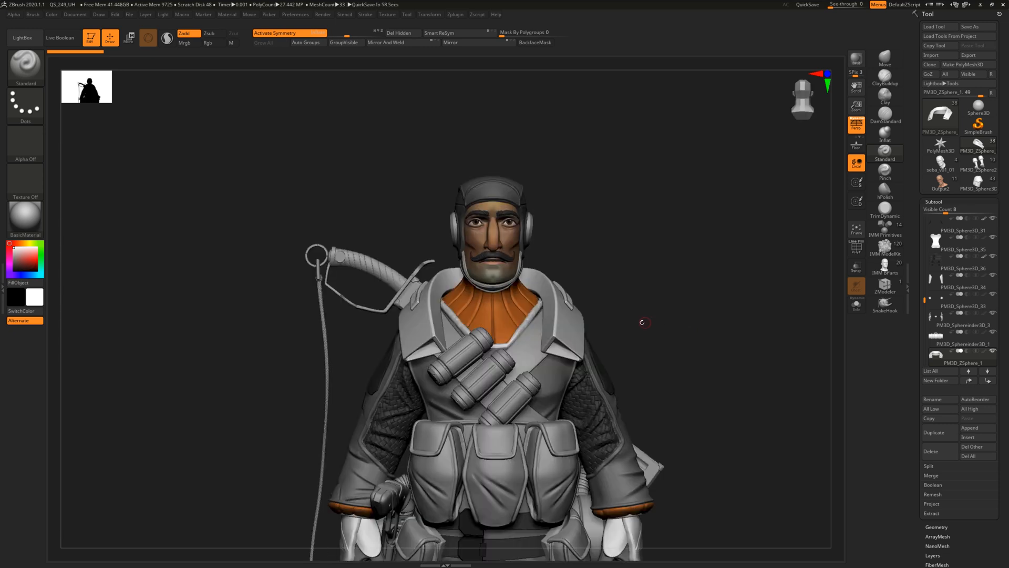
Select the collar, chest canisters and front pouches in turn to examine their wireframes and polygroups up close
{"action": "left_click_drag", "start_coordinate": [631, 359], "coordinate": [738, 417], "text": "alt"}
{"action": "left_click", "coordinate": [528, 253], "text": "alt"}
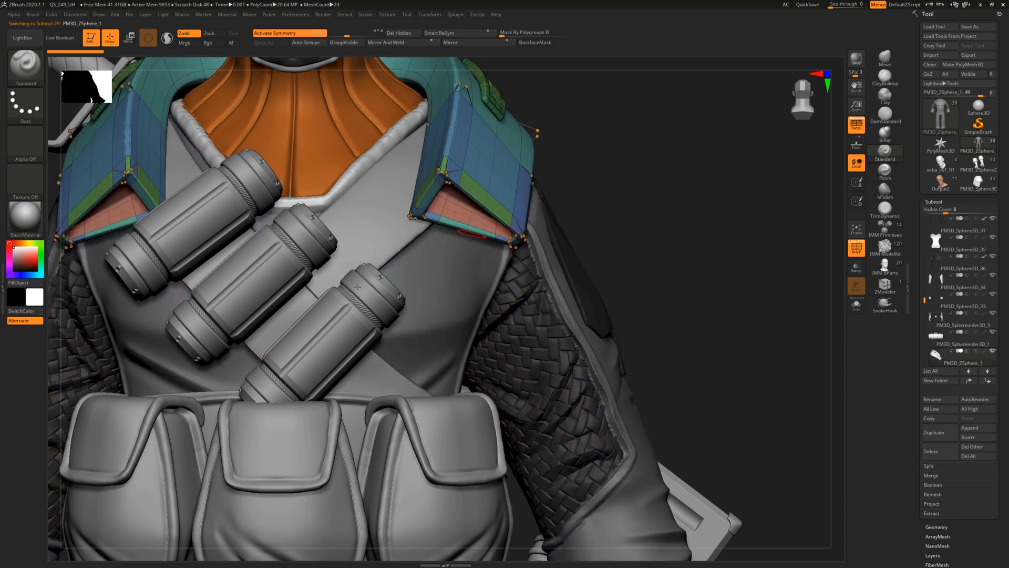
{"action": "left_click", "coordinate": [358, 287], "text": "alt"}
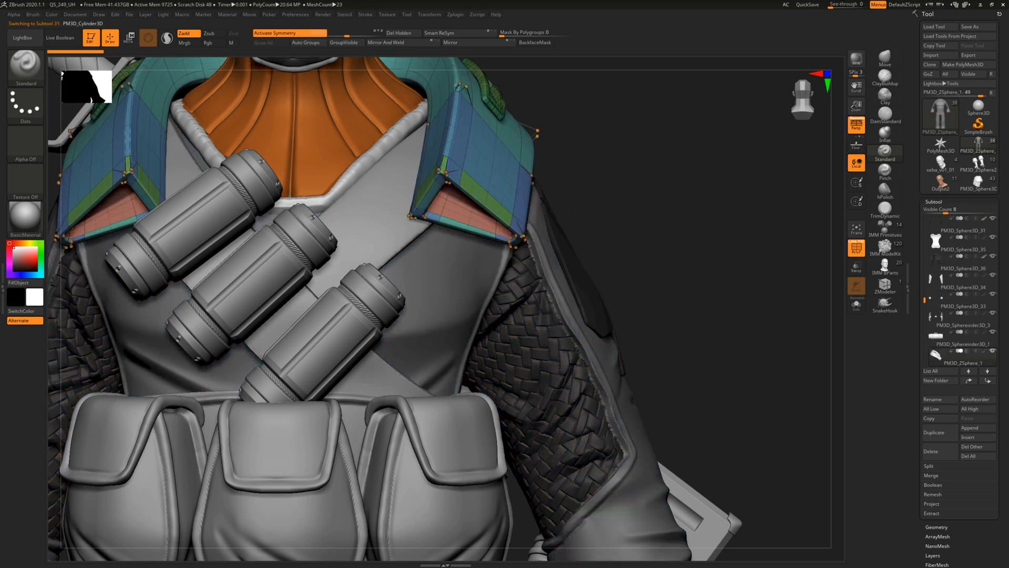
{"action": "left_click", "coordinate": [375, 446], "text": "alt"}
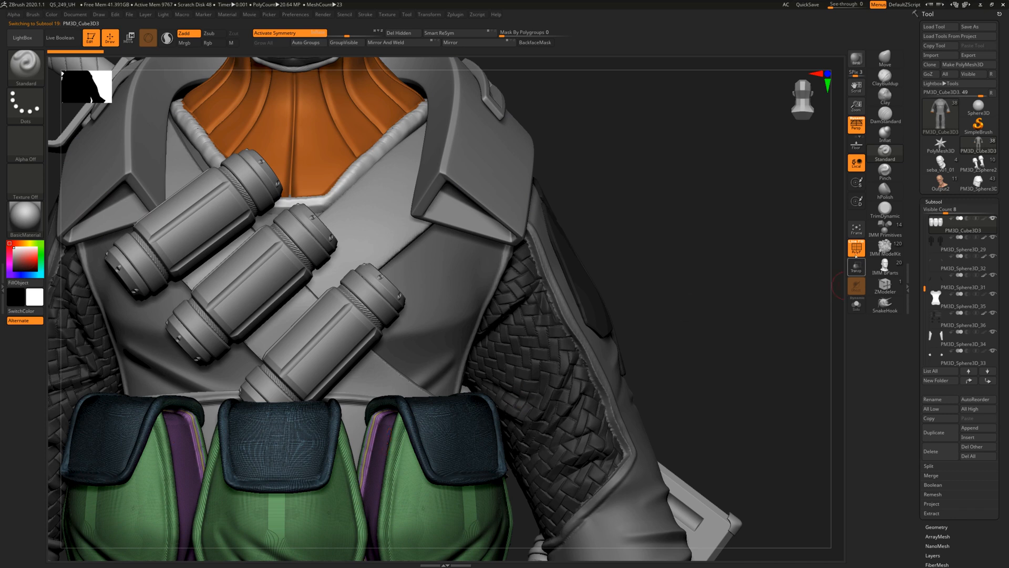
{"action": "key", "text": "shift+f"}
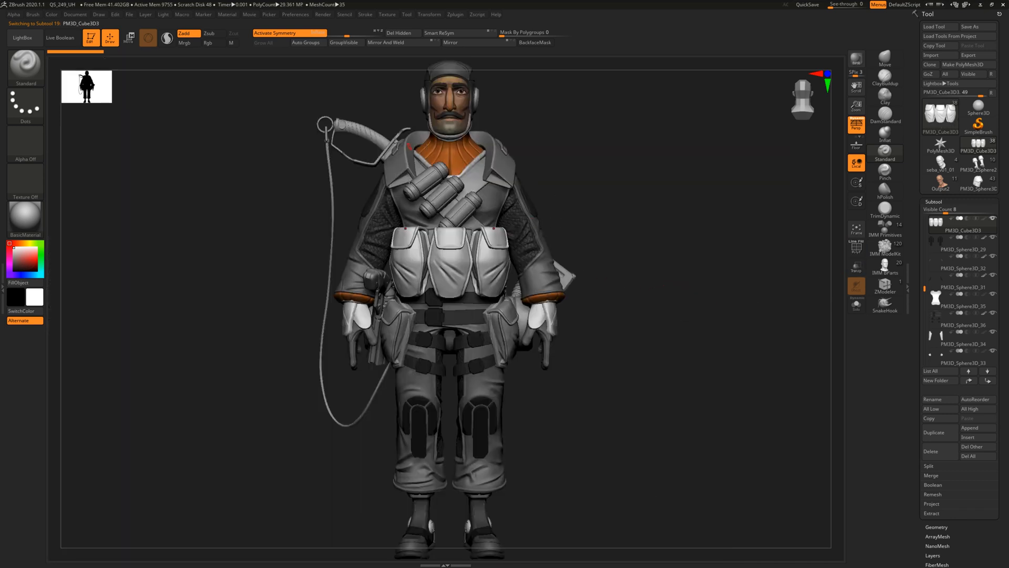
Review the pilot's full figure, side profile and upper body, and make the pilot_dude_015 head the active subtool
{"action": "mouse_move", "coordinate": [618, 222]}
{"action": "left_mouse_down"}
{"action": "mouse_move", "coordinate": [620, 247]}
{"action": "mouse_move", "coordinate": [698, 261]}
{"action": "mouse_move", "coordinate": [633, 278]}
{"action": "left_mouse_up"}
{"action": "left_click_drag", "start_coordinate": [660, 323], "coordinate": [644, 274], "text": "alt"}
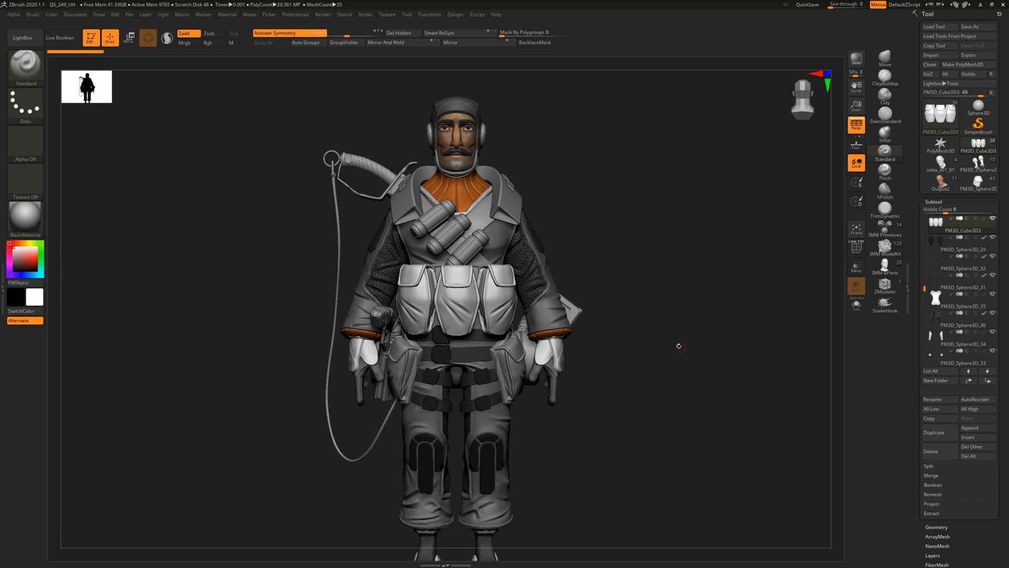
{"action": "left_click_drag", "start_coordinate": [637, 276], "coordinate": [658, 348], "text": "alt"}
{"action": "left_click_drag", "start_coordinate": [567, 182], "coordinate": [580, 219], "text": "alt"}
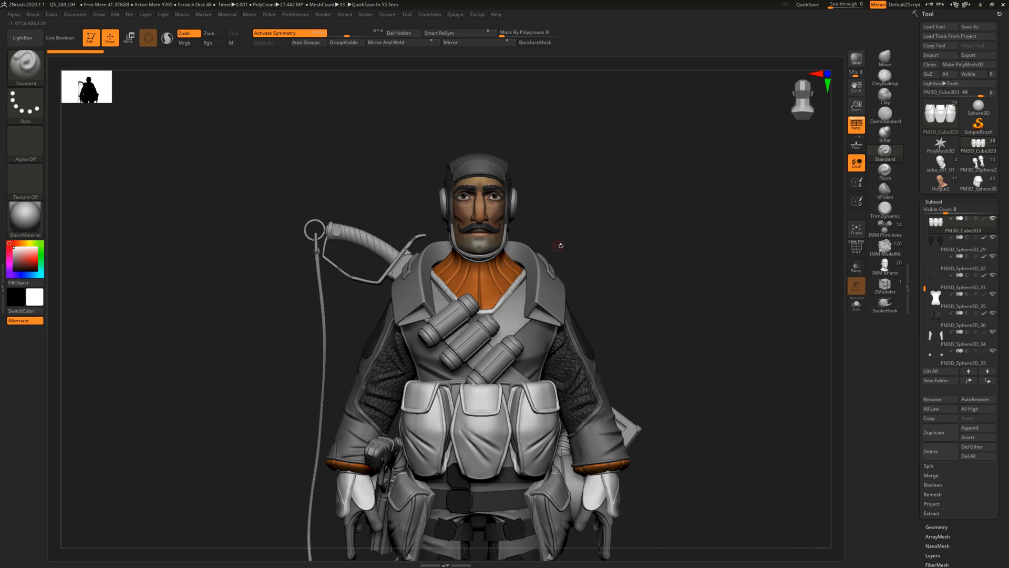
{"action": "left_click_drag", "start_coordinate": [615, 250], "coordinate": [616, 250], "text": "shift"}
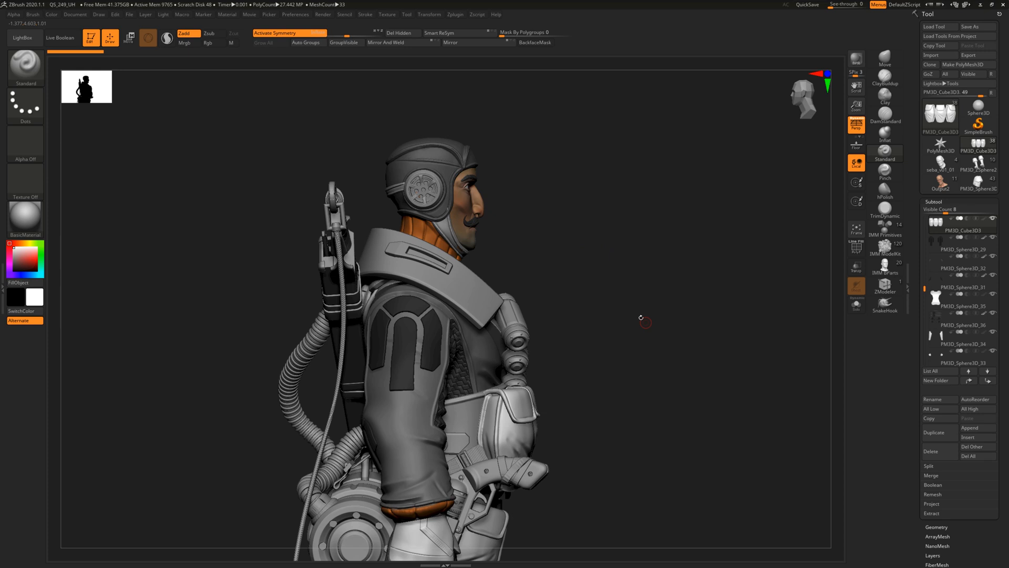
{"action": "left_click_drag", "start_coordinate": [665, 349], "coordinate": [474, 169]}
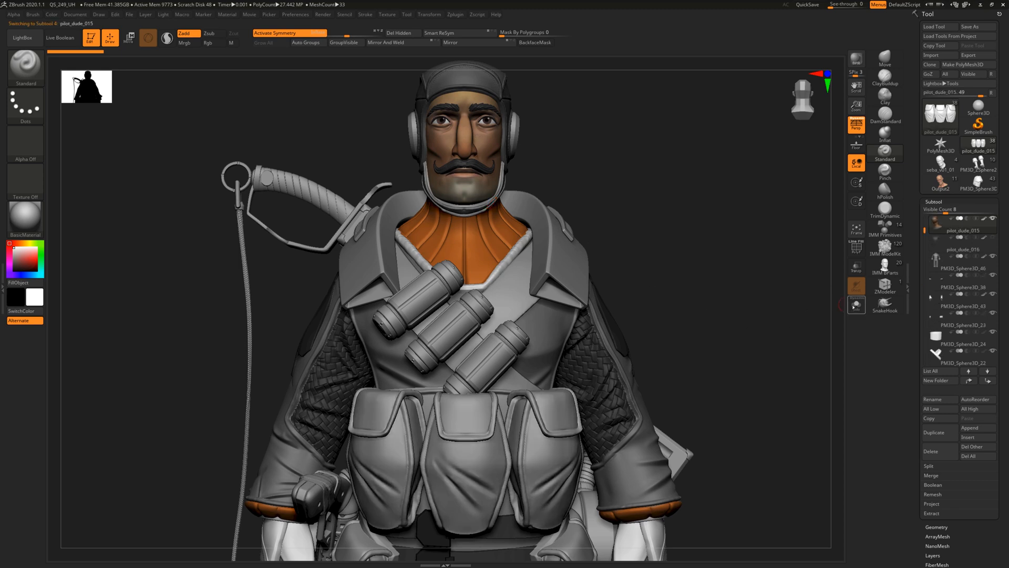
Frame the isolated pilot_dude_015 head and examine its facial forms from the front
{"action": "key", "text": "f"}
{"action": "mouse_move", "coordinate": [693, 406]}
{"action": "left_mouse_down"}
{"action": "mouse_move", "coordinate": [727, 410]}
{"action": "mouse_move", "coordinate": [687, 415]}
{"action": "left_mouse_up"}
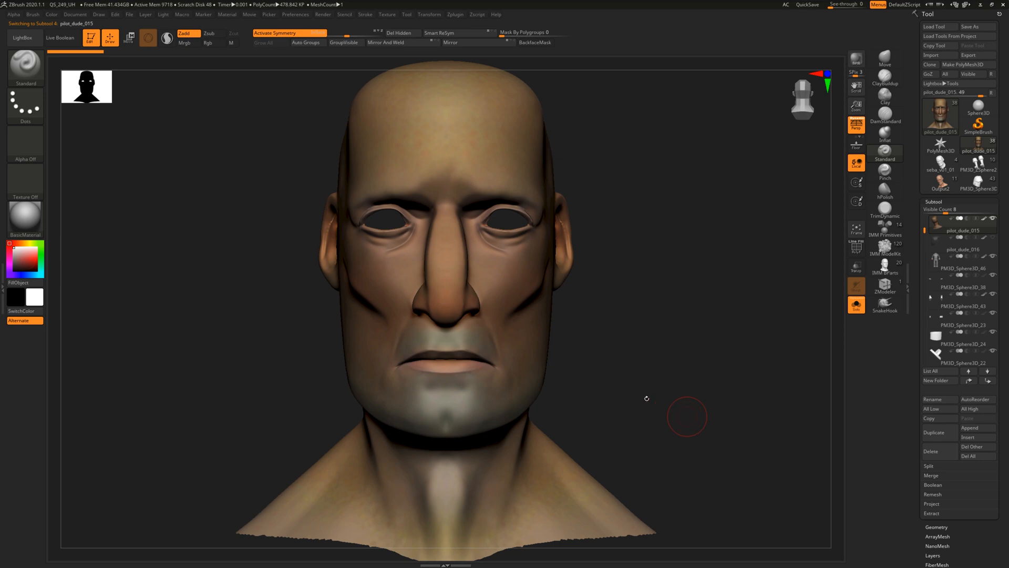
{"action": "left_click_drag", "start_coordinate": [619, 411], "coordinate": [622, 387], "text": "shift"}
{"action": "left_click_drag", "start_coordinate": [671, 383], "coordinate": [612, 381]}
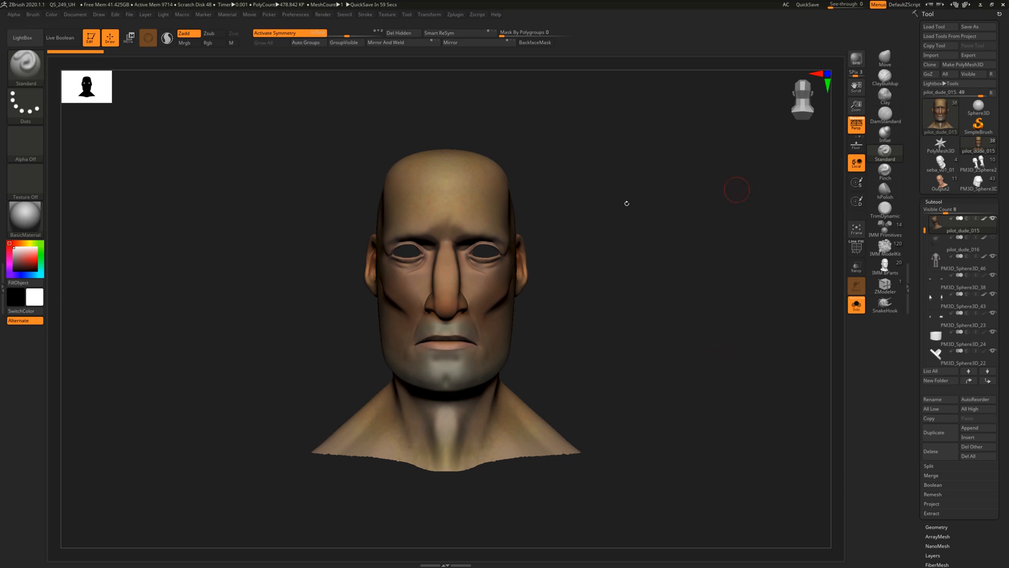
{"action": "mouse_move", "coordinate": [642, 207]}
{"action": "left_mouse_down"}
{"action": "mouse_move", "coordinate": [660, 198]}
{"action": "mouse_move", "coordinate": [648, 223]}
{"action": "left_mouse_up"}
{"action": "left_click_drag", "start_coordinate": [555, 249], "coordinate": [532, 253], "text": "shift"}
Compare the fully costumed pilot with the bare head by showing all parts, and isolate the head again
{"action": "left_click", "coordinate": [855, 309]}
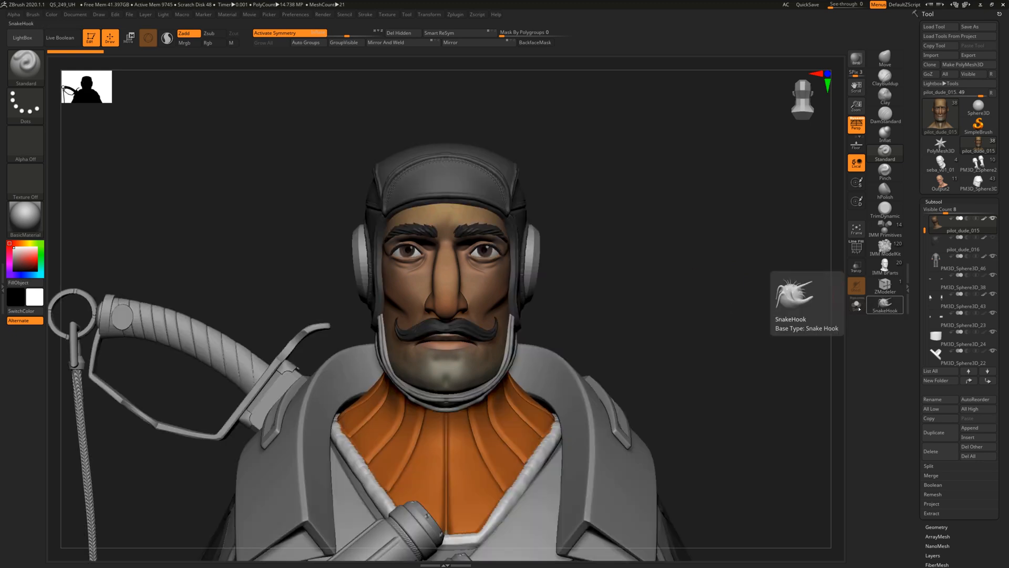
{"action": "left_click", "coordinate": [849, 306]}
{"action": "left_click_drag", "start_coordinate": [646, 347], "coordinate": [665, 261], "text": "alt"}
{"action": "key", "text": "f"}
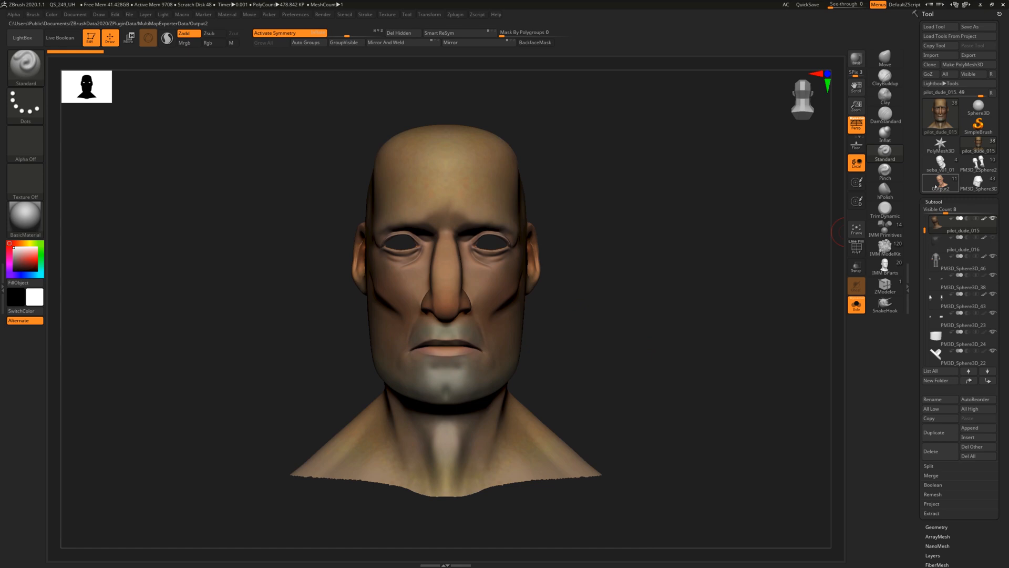
Switch to the Output2 tool and frame its isolated bare head from the front
{"action": "mouse_move", "coordinate": [936, 185]}
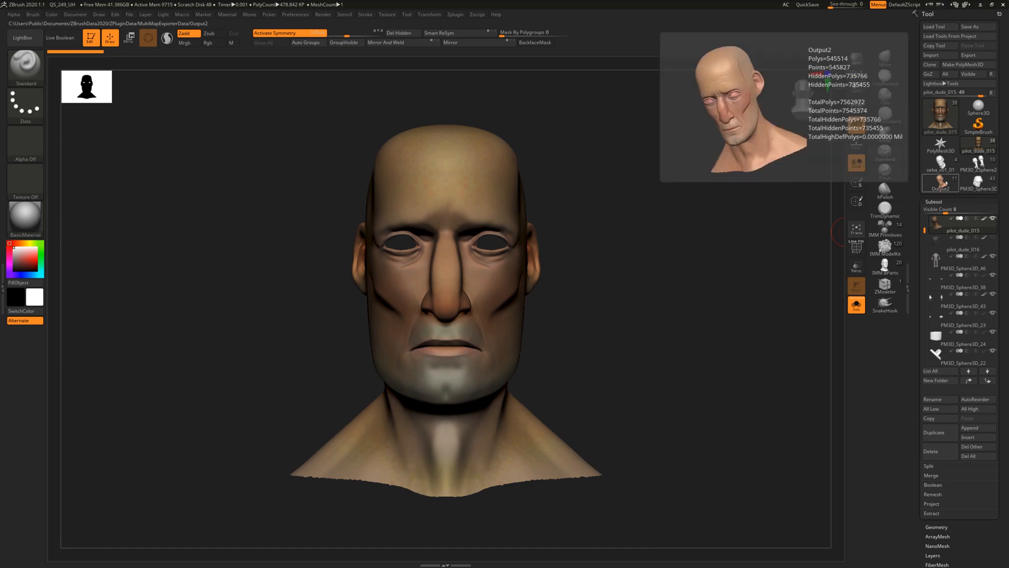
{"action": "left_click", "coordinate": [931, 184]}
{"action": "key", "text": "f"}
{"action": "left_click_drag", "start_coordinate": [672, 307], "coordinate": [673, 404], "text": "shift"}
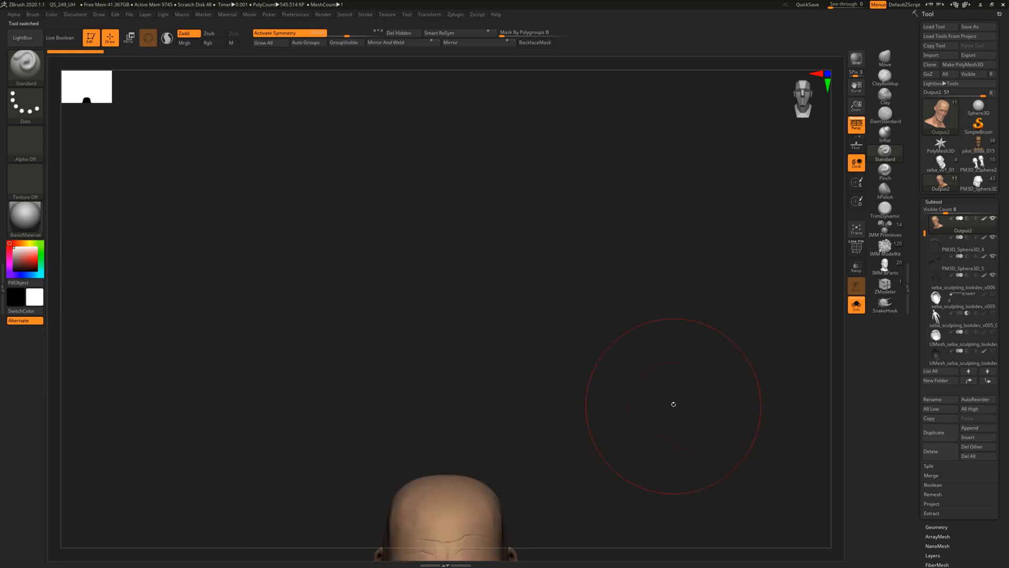
{"action": "key", "text": "f"}
{"action": "key", "text": "space"}
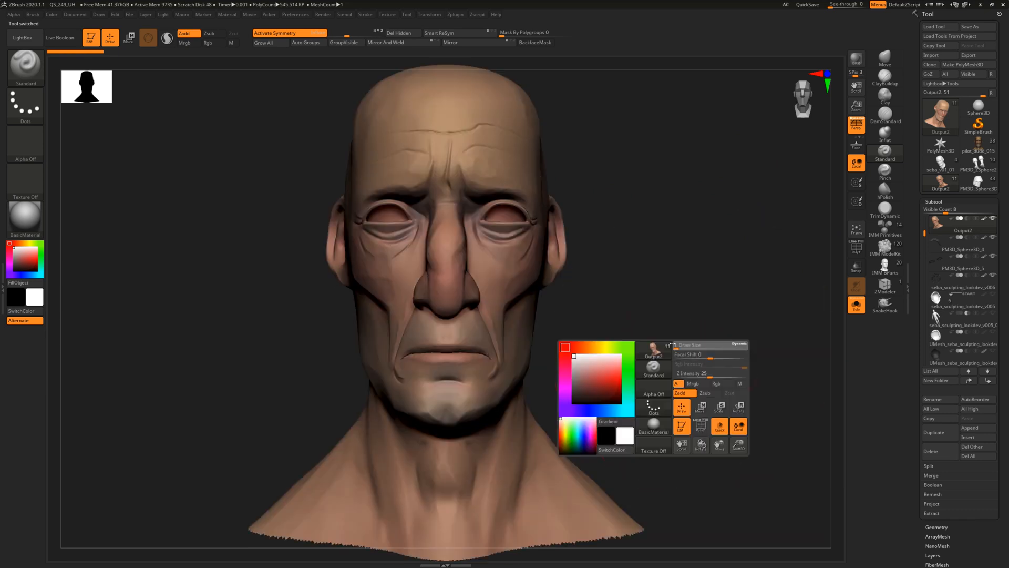
{"action": "left_click_drag", "start_coordinate": [691, 327], "coordinate": [597, 319], "text": "alt"}
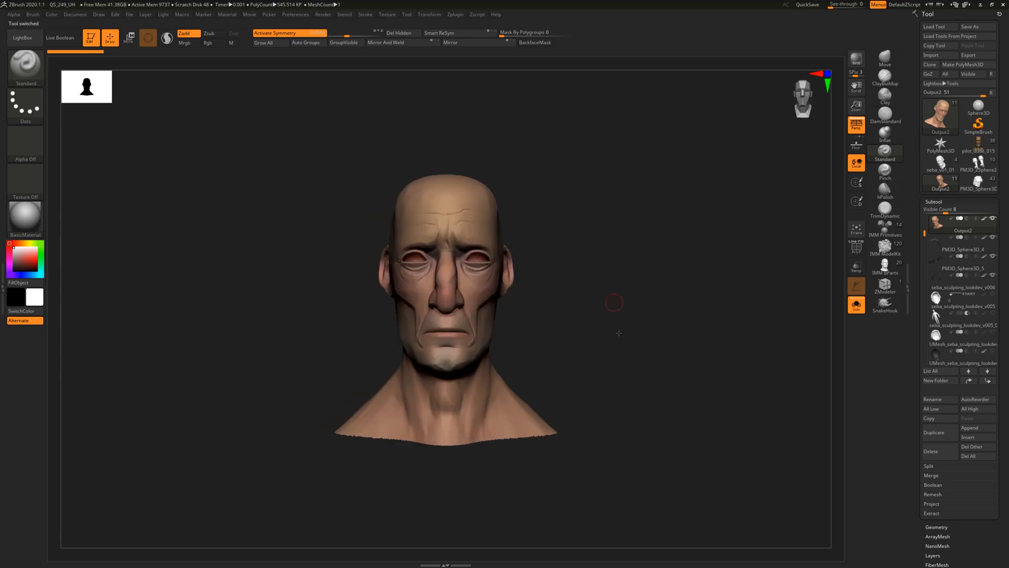
{"action": "key", "text": "f"}
Show all visible parts of Output2 and examine the head with hair, eyes and moustache from three-quarter, side and front views
{"action": "left_click", "coordinate": [856, 305]}
{"action": "left_click_drag", "start_coordinate": [691, 341], "coordinate": [688, 335]}
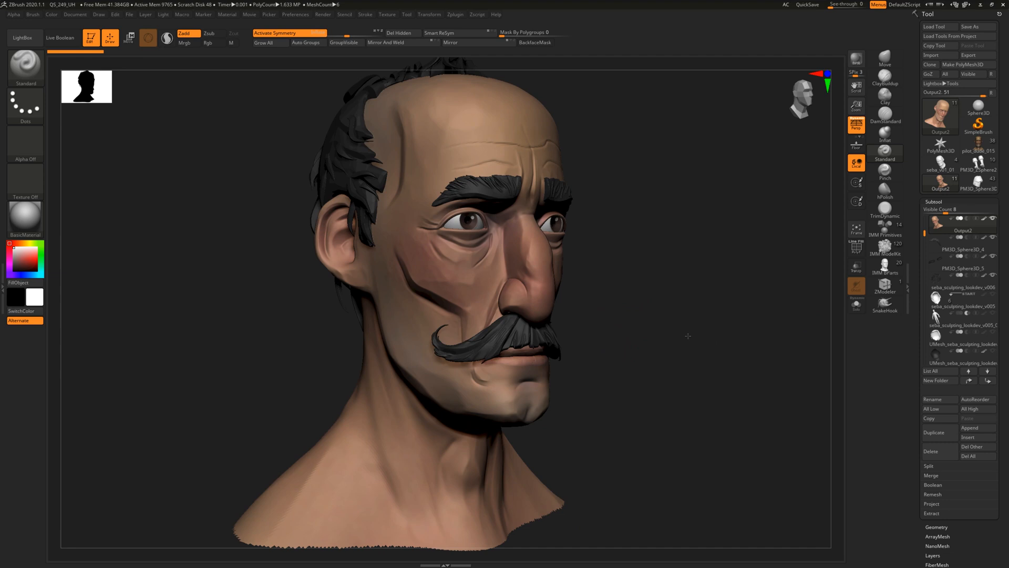
{"action": "left_click_drag", "start_coordinate": [634, 308], "coordinate": [650, 308]}
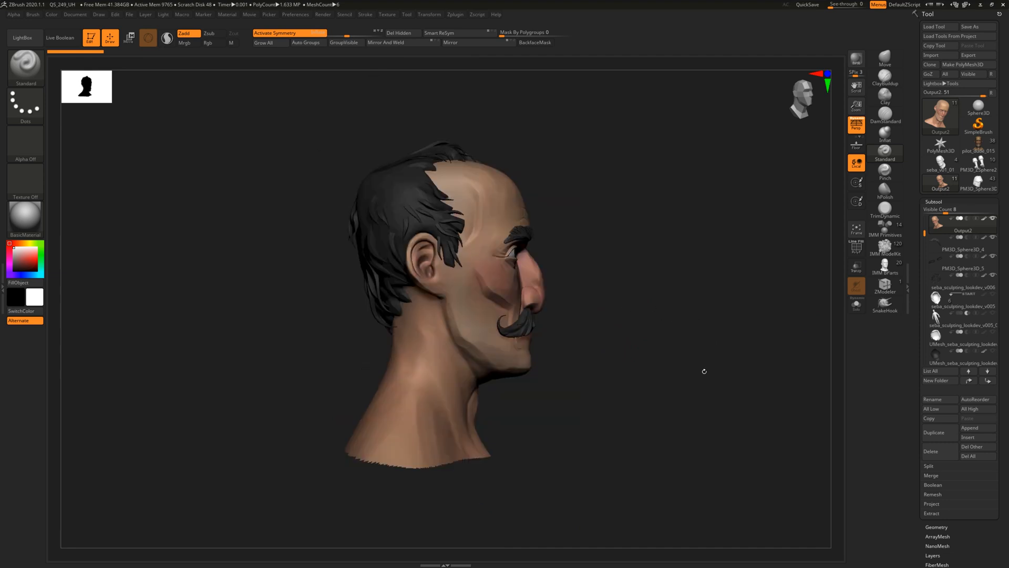
{"action": "left_click_drag", "start_coordinate": [673, 376], "coordinate": [665, 374]}
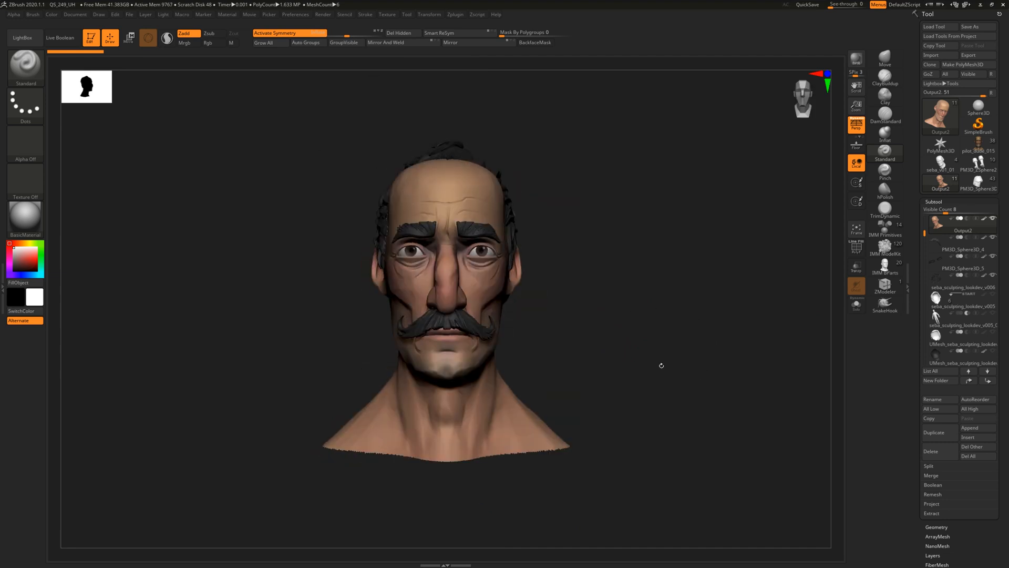
{"action": "left_click_drag", "start_coordinate": [643, 375], "coordinate": [612, 354]}
{"action": "mouse_move", "coordinate": [609, 327]}
{"action": "left_mouse_down"}
{"action": "mouse_move", "coordinate": [625, 333]}
{"action": "mouse_move", "coordinate": [590, 334]}
{"action": "mouse_move", "coordinate": [581, 322]}
{"action": "mouse_move", "coordinate": [608, 330]}
{"action": "left_mouse_up"}
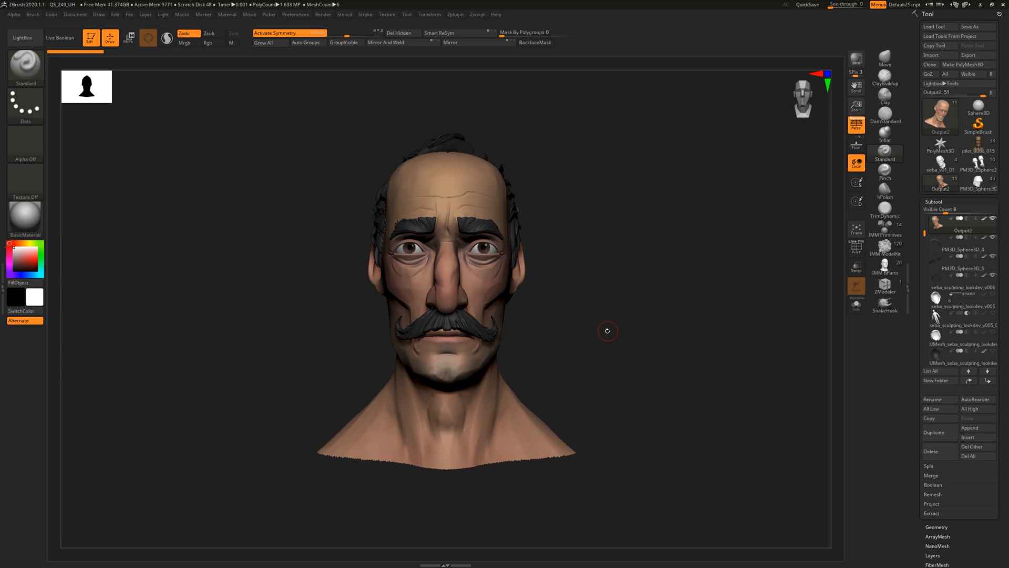
Isolate the bare Output2 head for comparison and restore the hair, brows, eyes and moustache
{"action": "left_click", "coordinate": [661, 328]}
{"action": "mouse_move", "coordinate": [670, 330]}
{"action": "left_mouse_down"}
{"action": "mouse_move", "coordinate": [646, 337]}
{"action": "mouse_move", "coordinate": [680, 337]}
{"action": "left_mouse_up"}
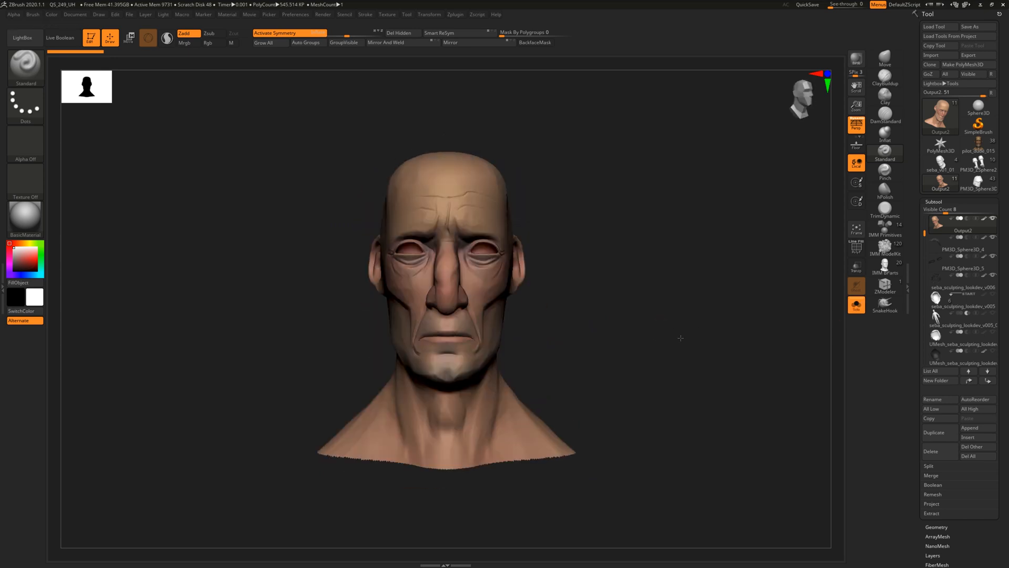
{"action": "left_click", "coordinate": [856, 305]}
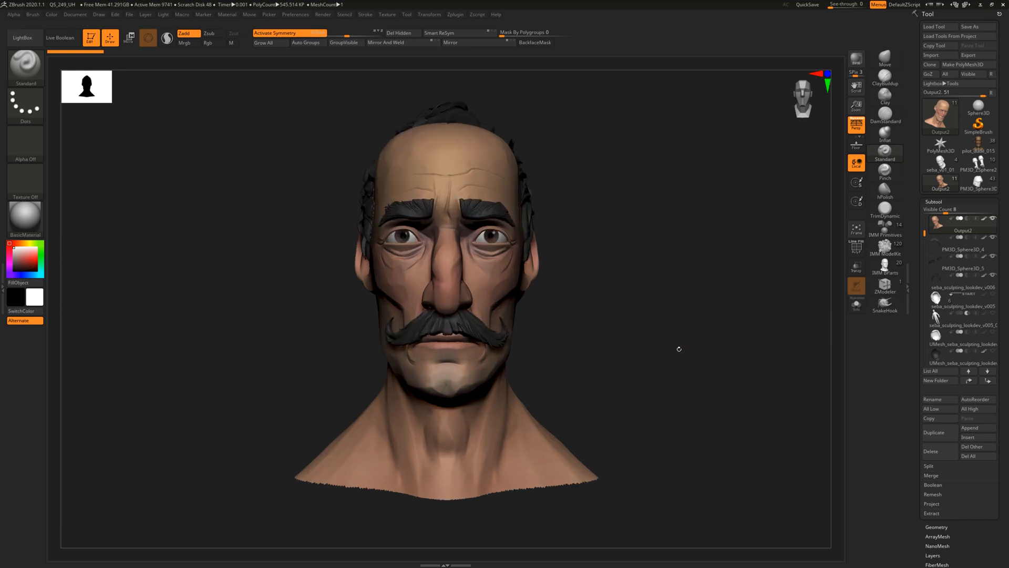
Examine the Output2 head's hair, profile and facial features from the side and front, ending on the full bust
{"action": "left_click_drag", "start_coordinate": [647, 330], "coordinate": [482, 297]}
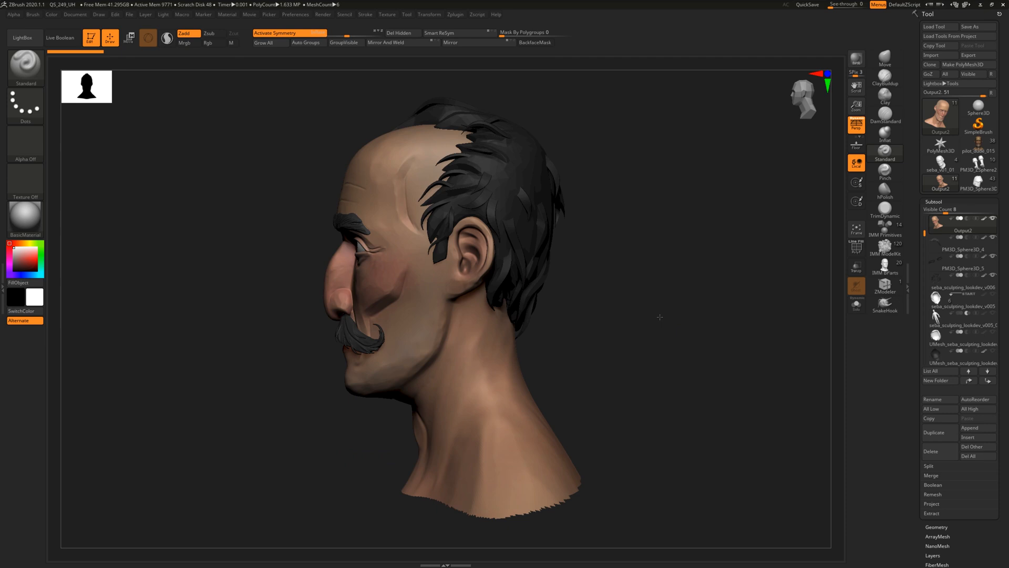
{"action": "left_click_drag", "start_coordinate": [659, 317], "coordinate": [655, 315]}
{"action": "left_click_drag", "start_coordinate": [629, 365], "coordinate": [611, 346]}
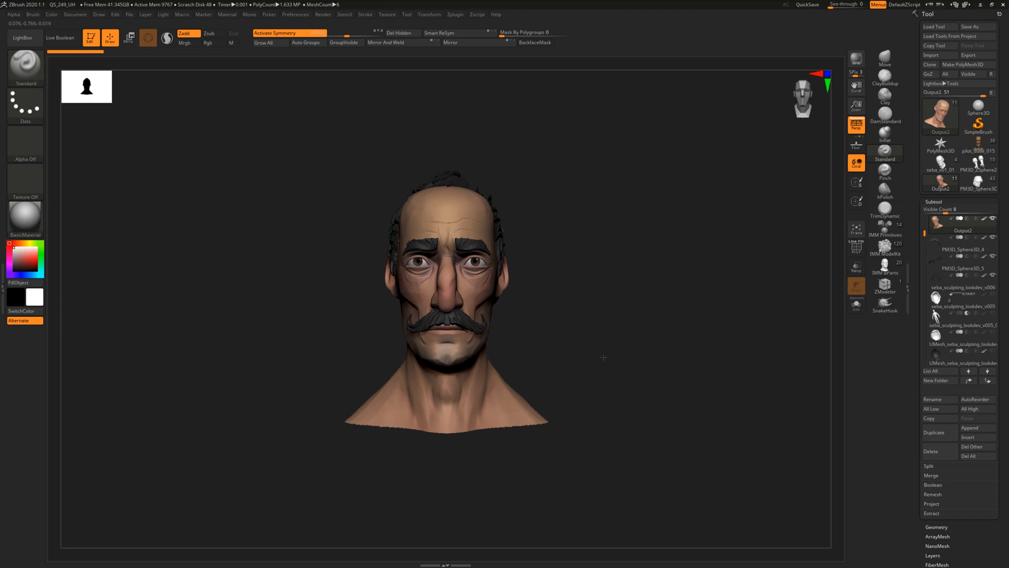
{"action": "key", "text": "f"}
{"action": "mouse_move", "coordinate": [621, 387]}
{"action": "left_mouse_down", "text": "alt"}
{"action": "mouse_move", "coordinate": [621, 405]}
{"action": "mouse_move", "coordinate": [614, 359]}
{"action": "left_mouse_up", "text": "alt"}
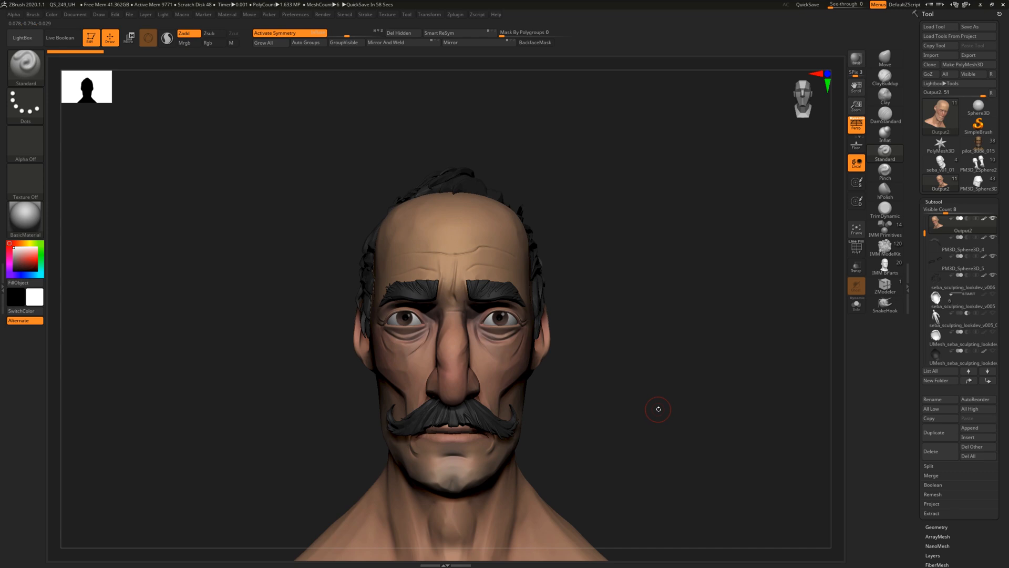
{"action": "left_click_drag", "start_coordinate": [674, 422], "coordinate": [699, 435]}
{"action": "left_click_drag", "start_coordinate": [615, 416], "coordinate": [691, 374]}
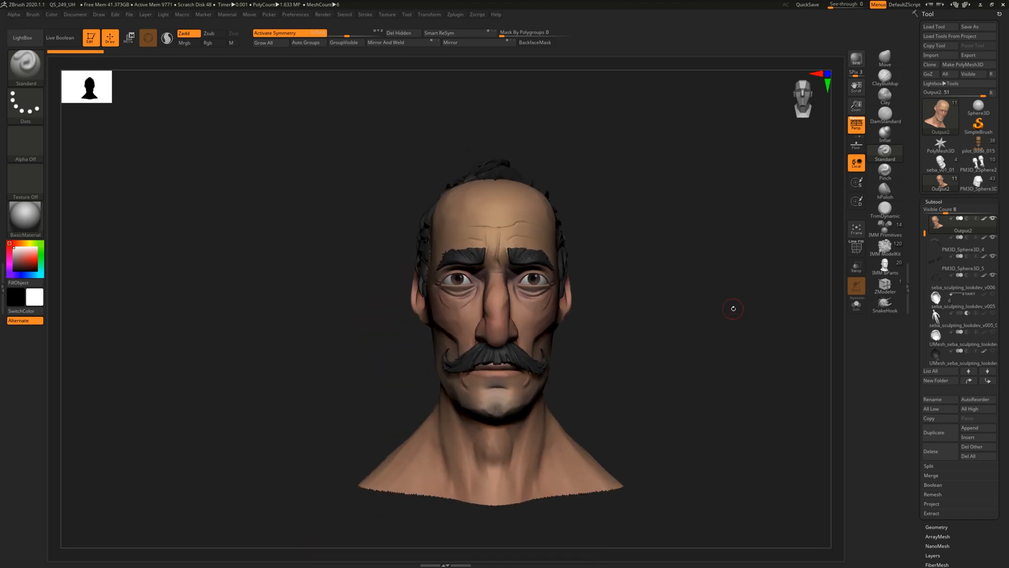
{"action": "left_click_drag", "start_coordinate": [627, 340], "coordinate": [686, 353]}
{"action": "left_click_drag", "start_coordinate": [727, 407], "coordinate": [711, 408], "text": "shift"}
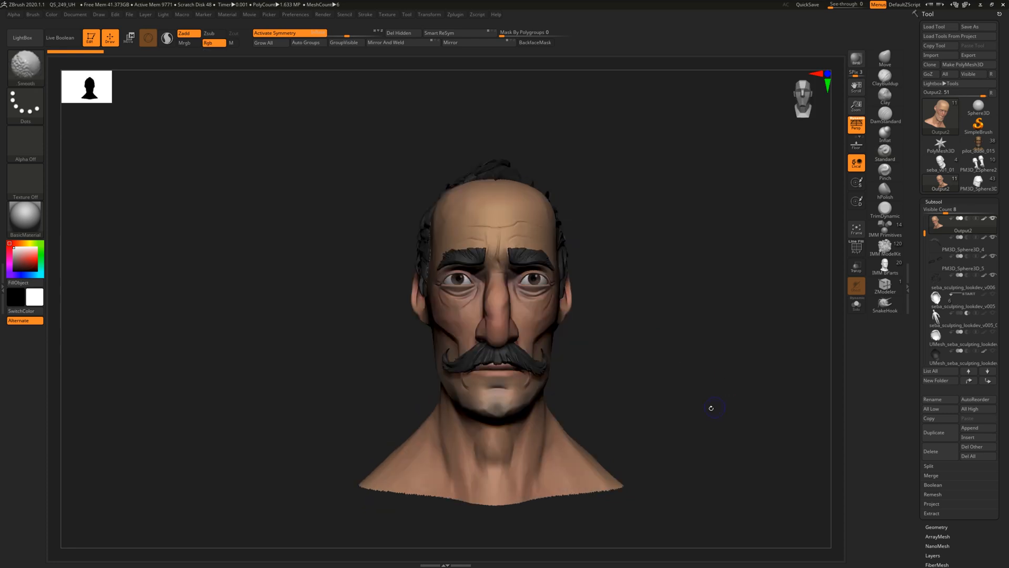